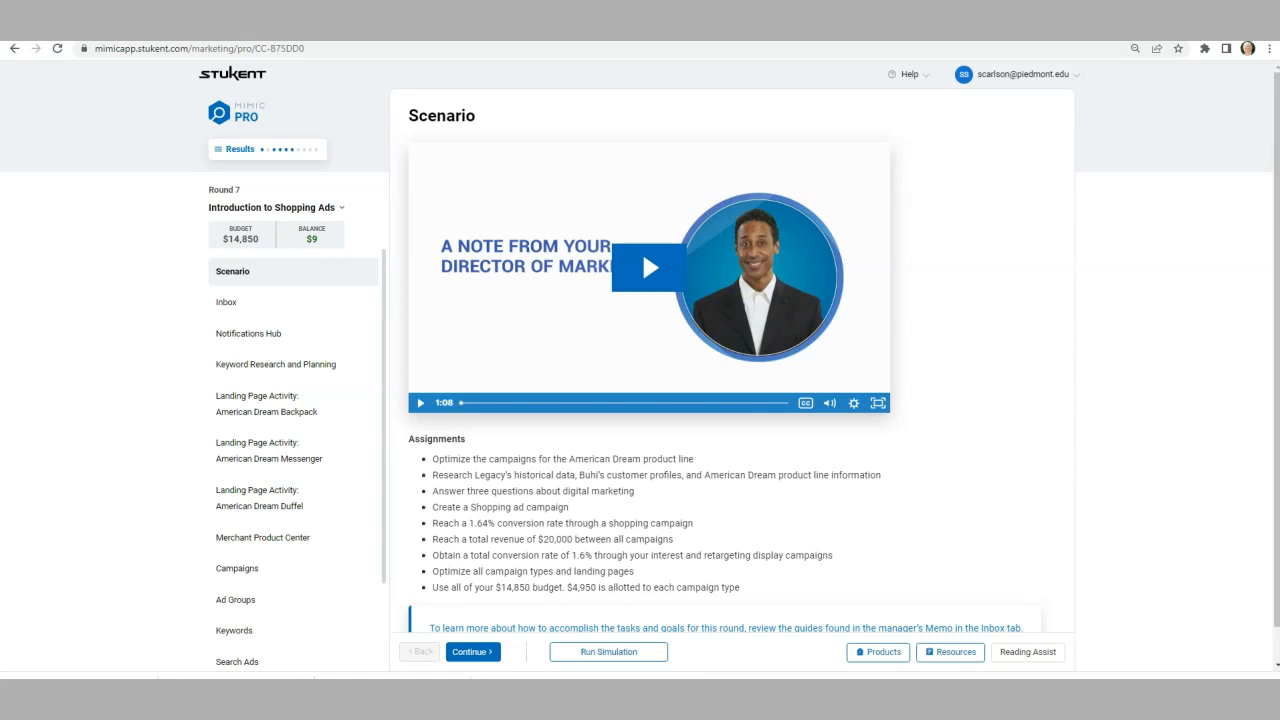
Step: Open the American Dream Product Line shopping campaign's settings, review its goal, daily budget and default CPC, and save them
{"action": "scroll", "coordinate": [730, 360], "scroll_direction": "down", "scroll_amount": 1}
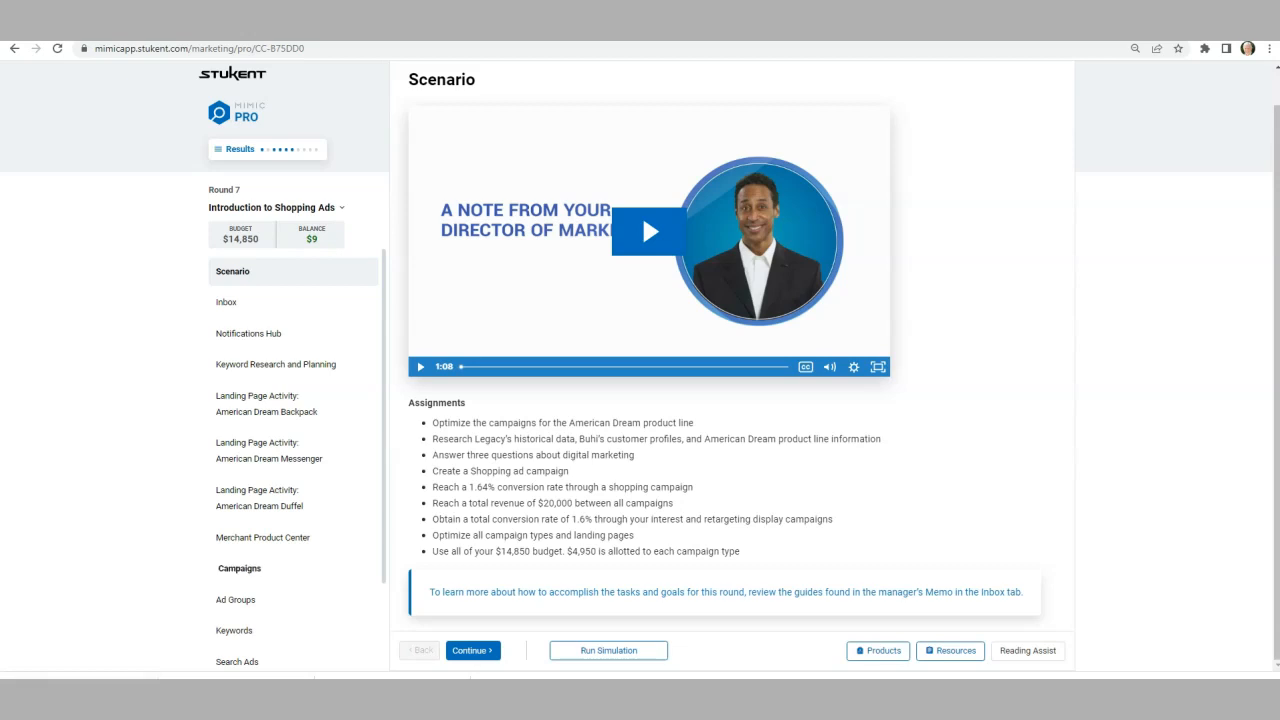
{"action": "left_click", "coordinate": [239, 568]}
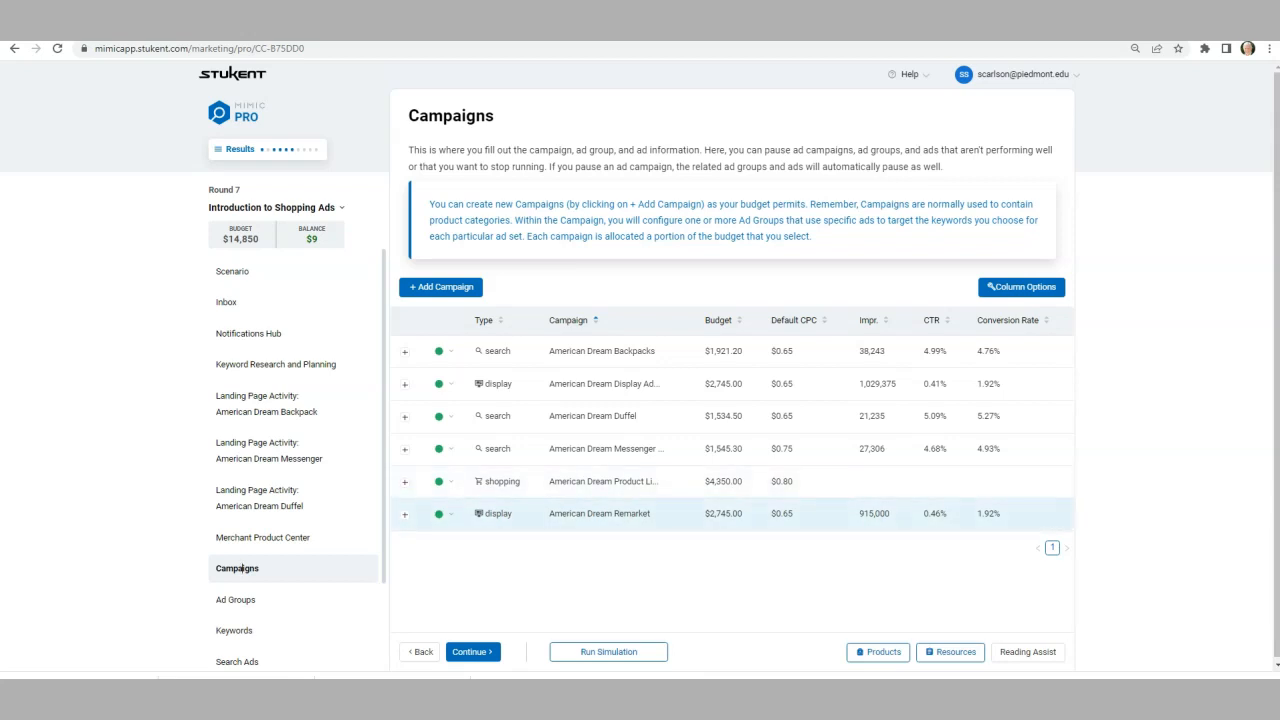
{"action": "left_click", "coordinate": [444, 481]}
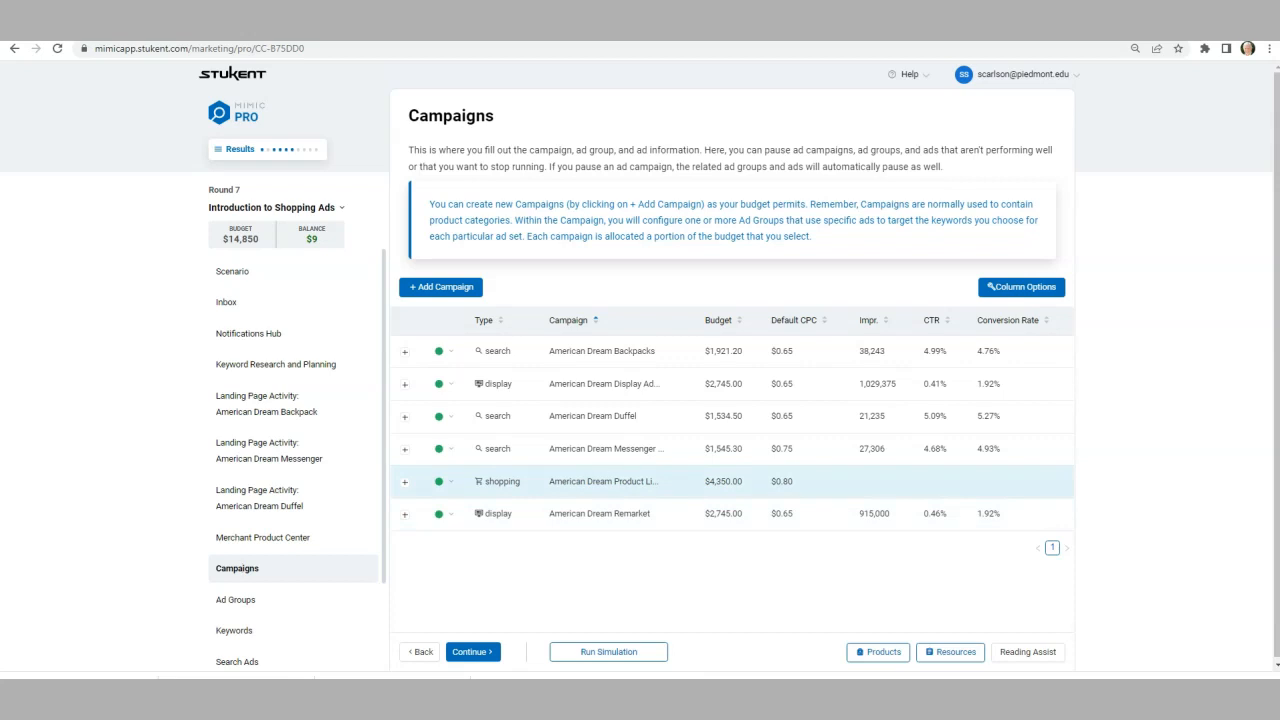
{"action": "left_click", "coordinate": [404, 481]}
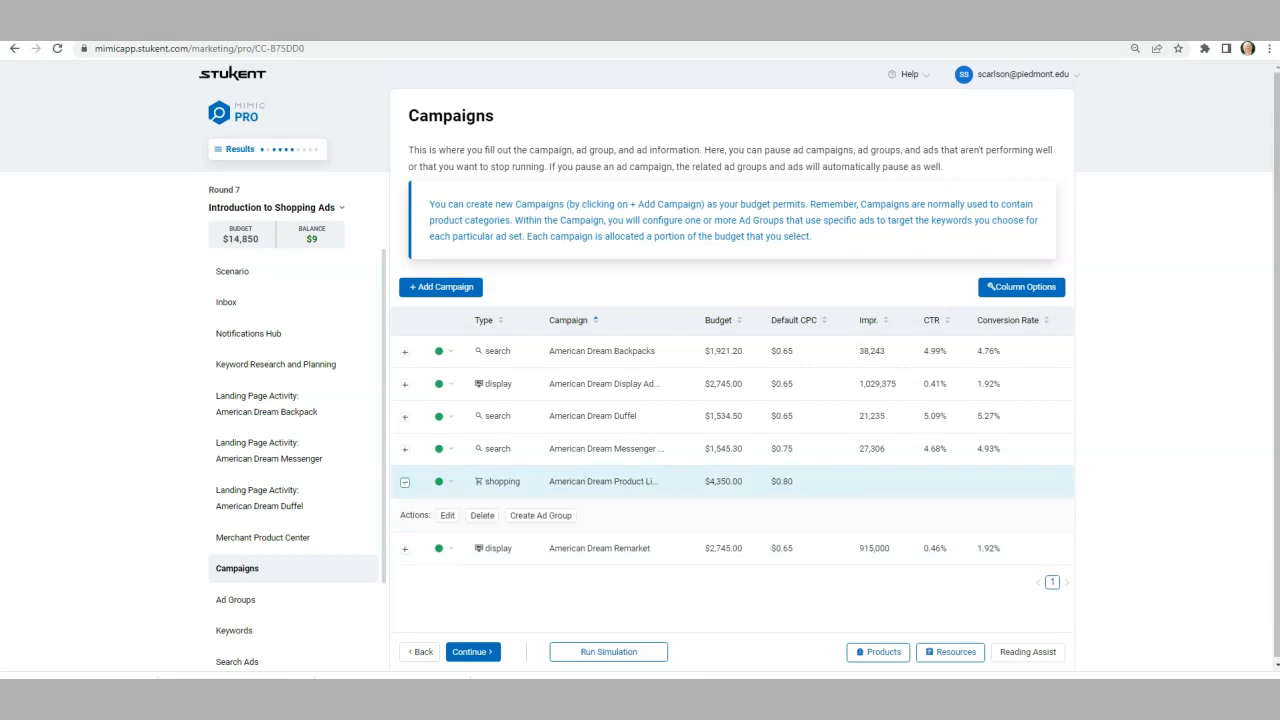
{"action": "left_click", "coordinate": [447, 515]}
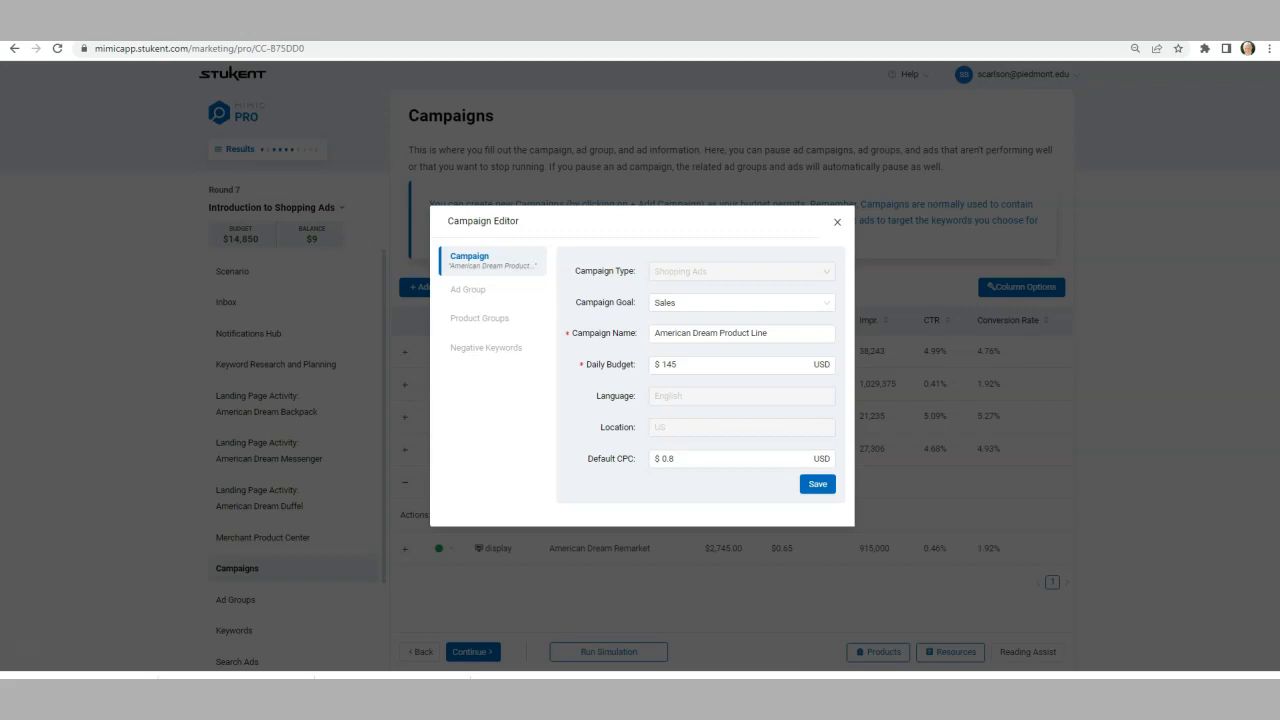
{"action": "left_click", "coordinate": [817, 484]}
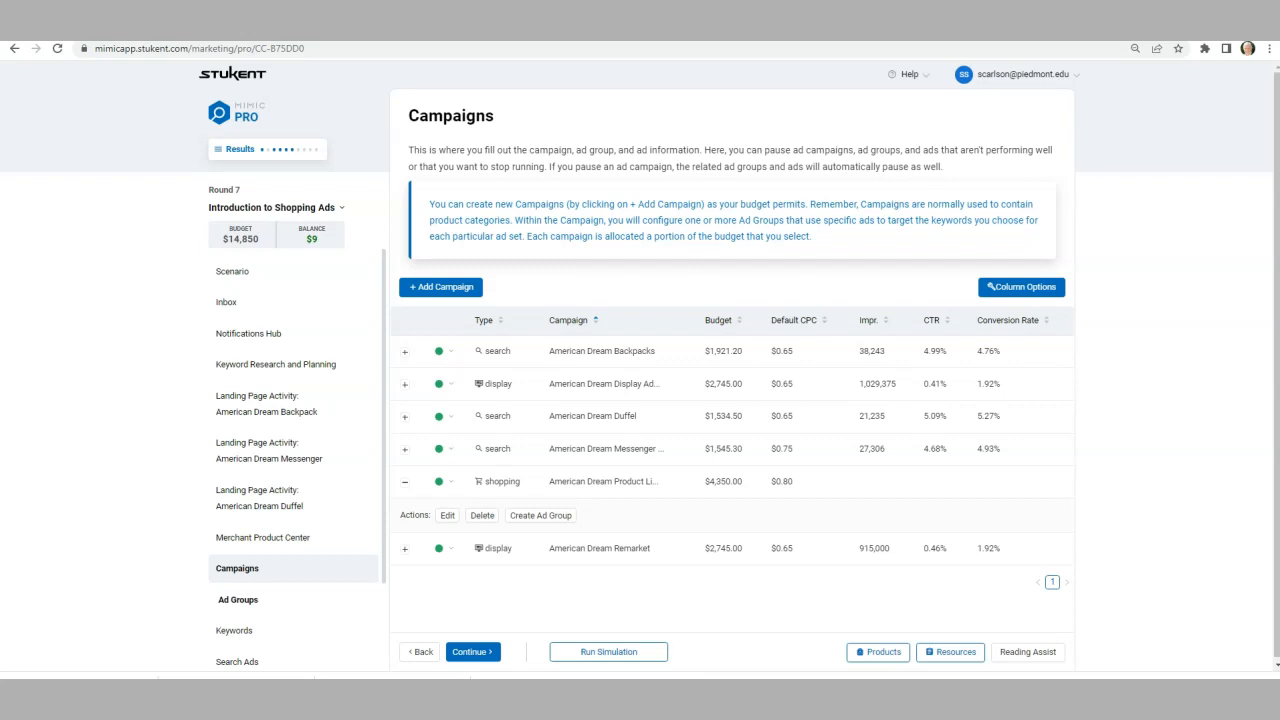
Step: Open the American Dream Product 1 ad group's settings, review its name and default CPC, and save them
{"action": "left_click", "coordinate": [238, 599]}
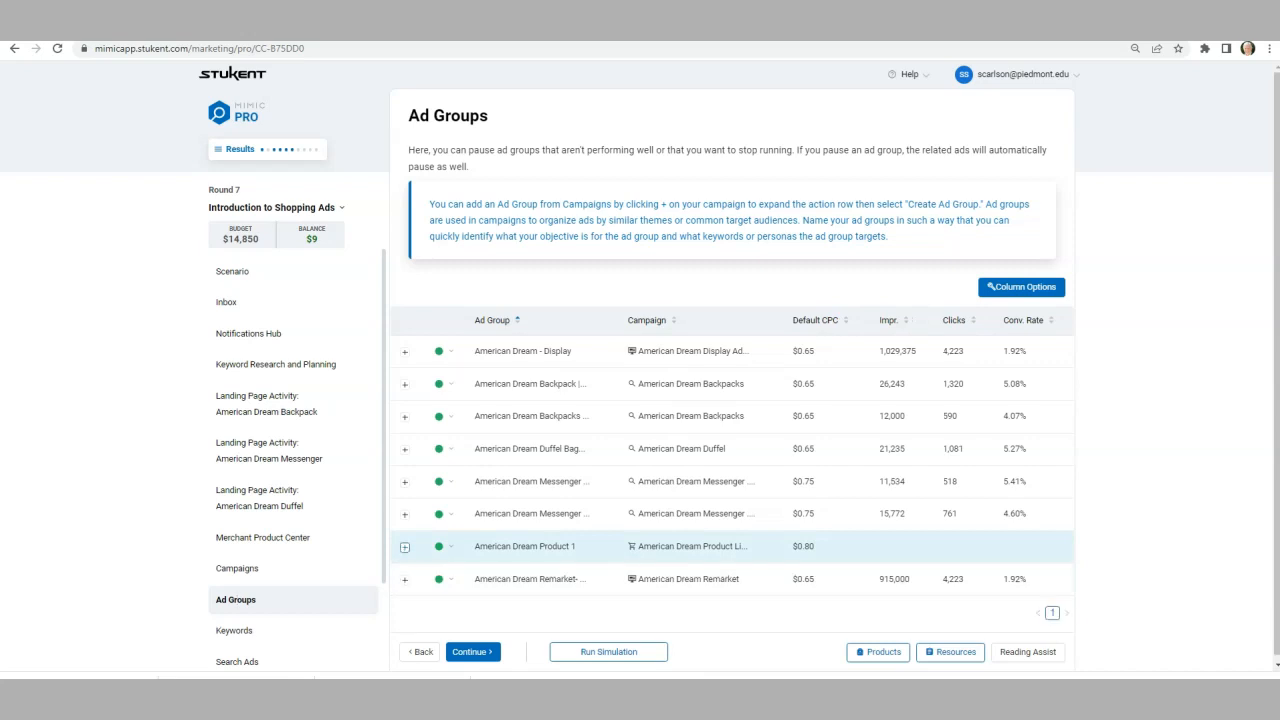
{"action": "left_click", "coordinate": [405, 546]}
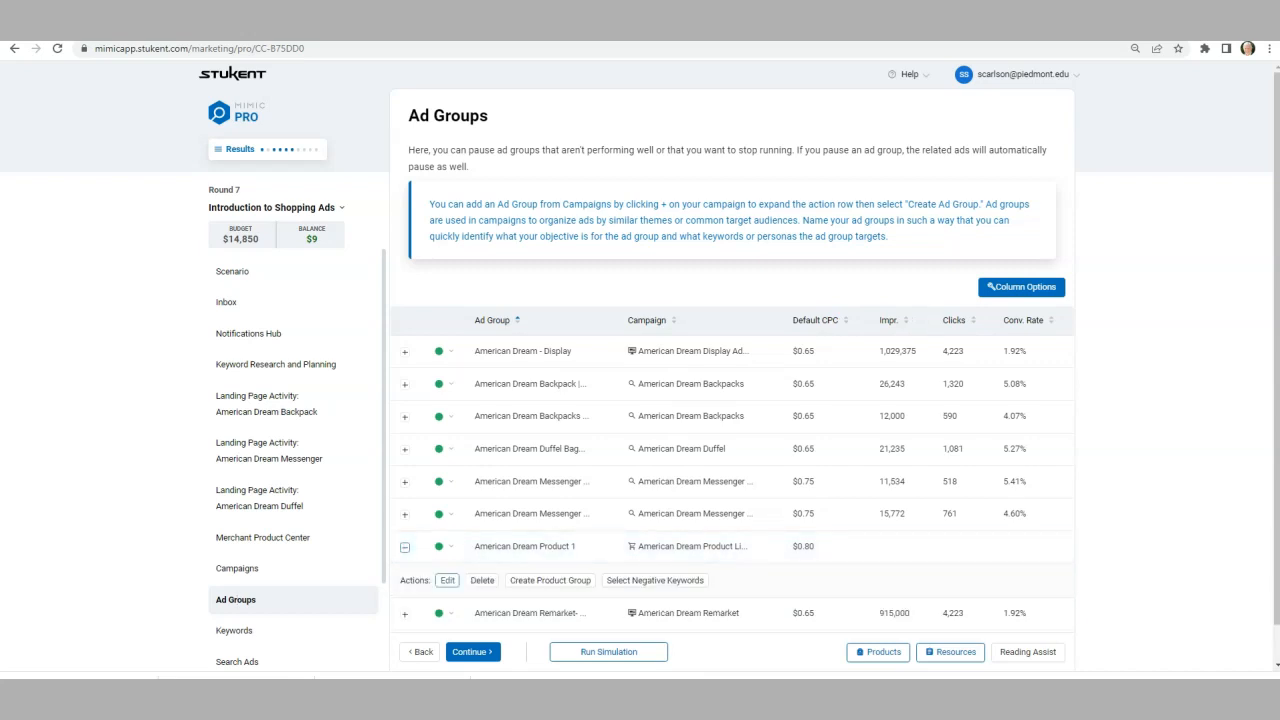
{"action": "left_click", "coordinate": [447, 580]}
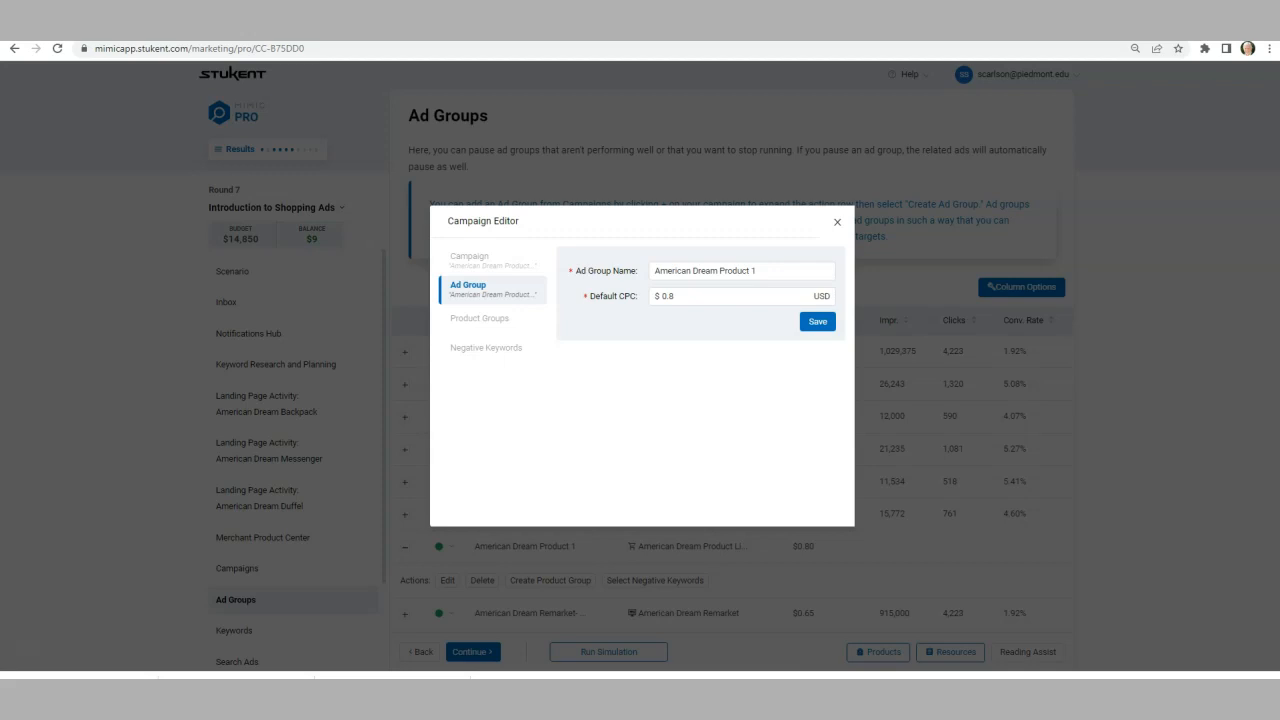
{"action": "left_click", "coordinate": [817, 321]}
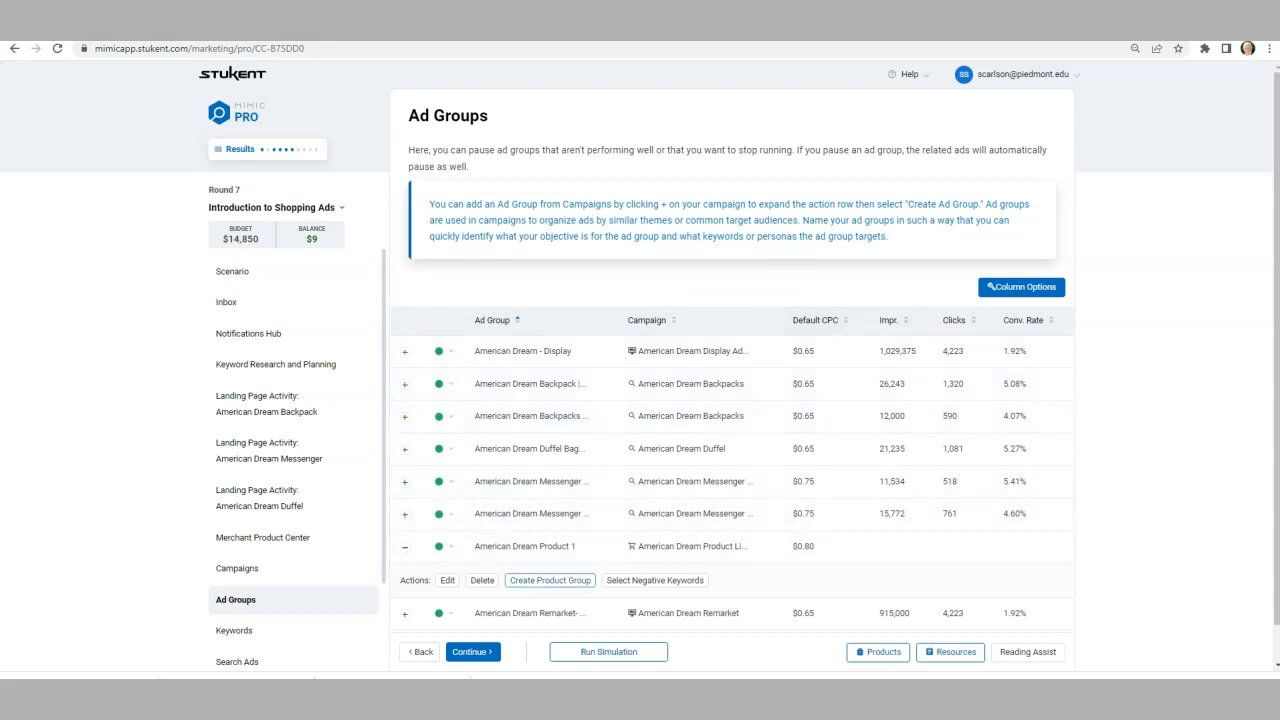
Step: Start a product group in the American Dream Product 1 ad group, named Buhi Supply 1 with a default CPC of $0.80
{"action": "left_click", "coordinate": [550, 580]}
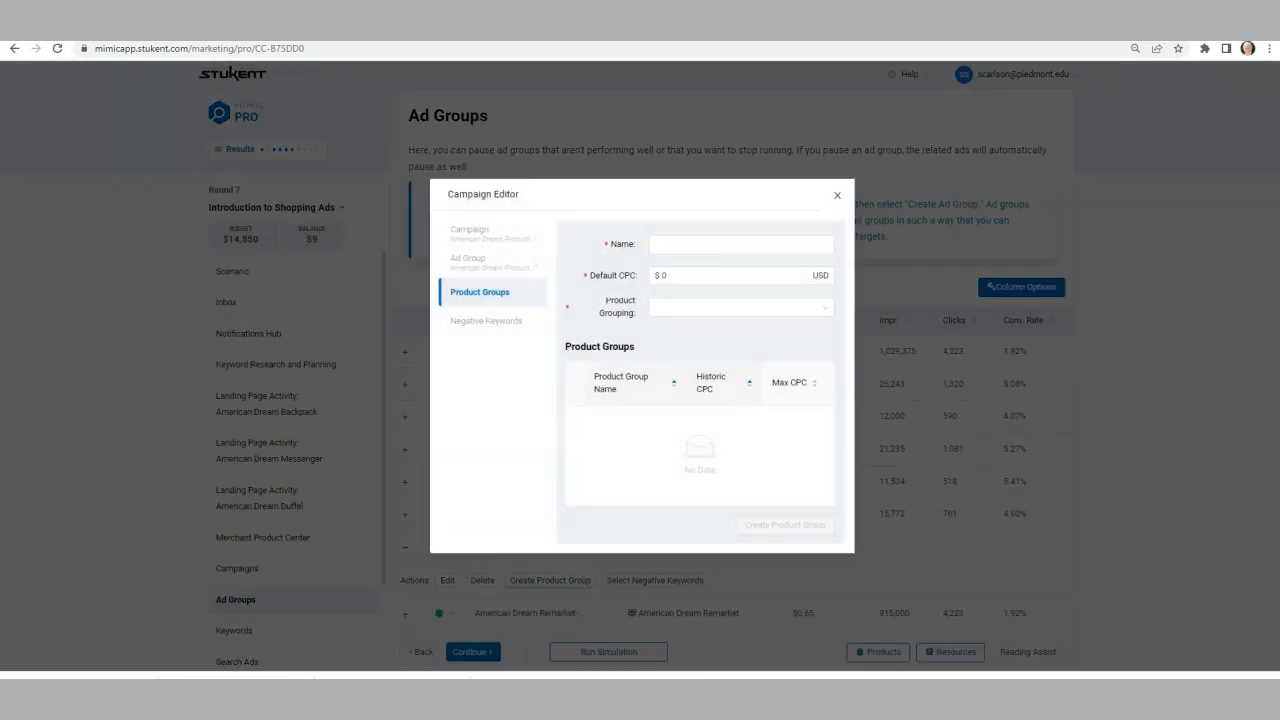
{"action": "left_click", "coordinate": [741, 245]}
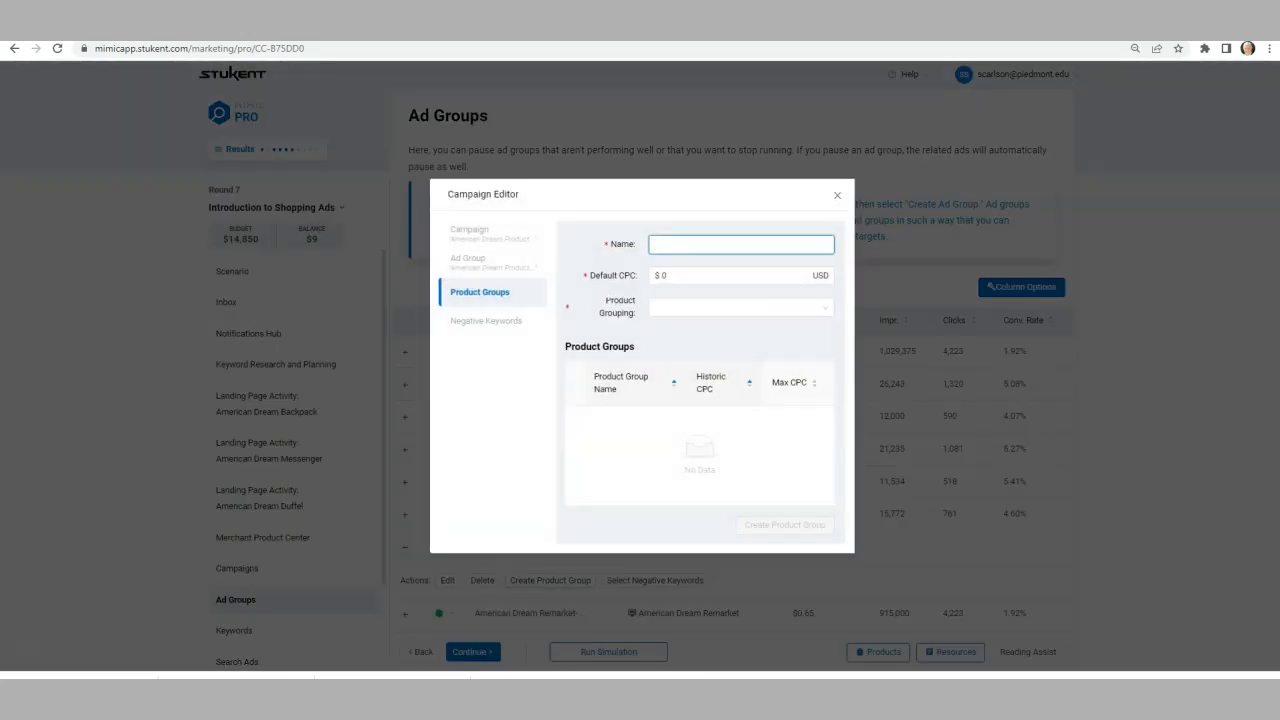
{"action": "type", "text": "Ameerican"}
{"action": "key", "text": "BackSpace"}
{"action": "key", "text": "BackSpace"}
{"action": "key", "text": "BackSpace"}
{"action": "key", "text": "BackSpace"}
{"action": "key", "text": "BackSpace"}
{"action": "key", "text": "BackSpace"}
{"action": "key", "text": "BackSpace"}
{"action": "key", "text": "BackSpace"}
{"action": "key", "text": "BackSpace"}
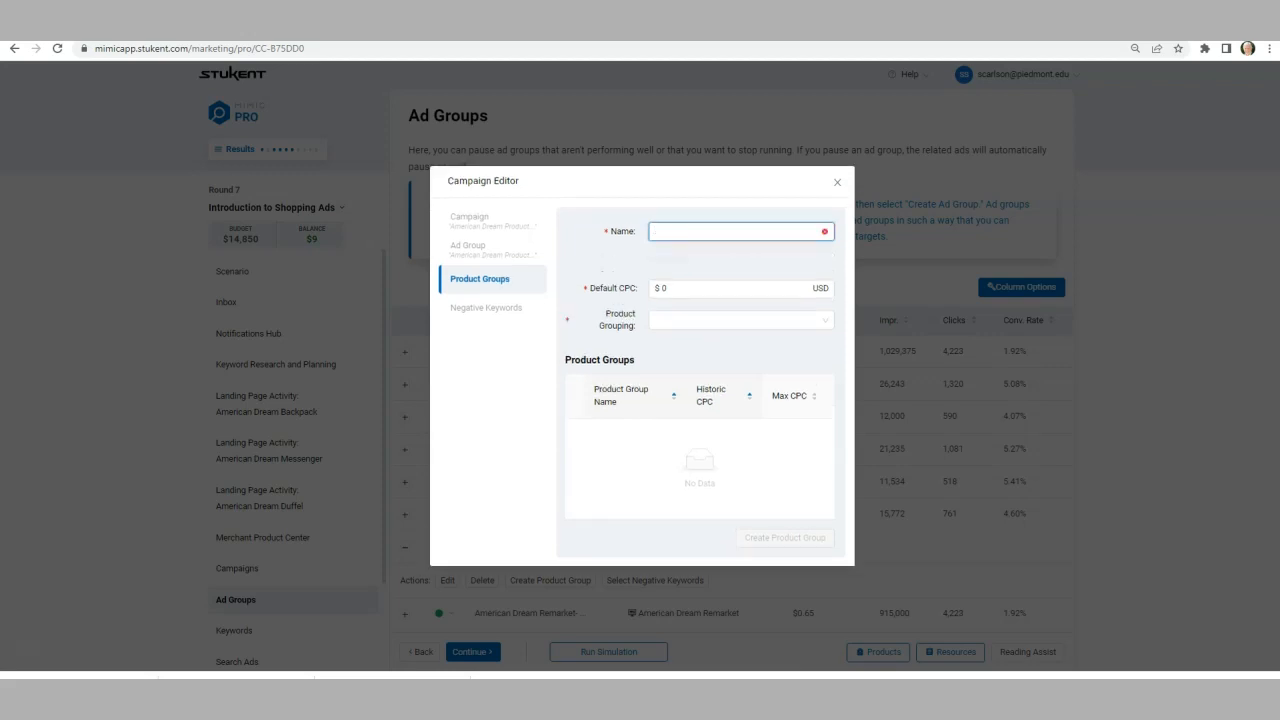
{"action": "type", "text": "Buhi"}
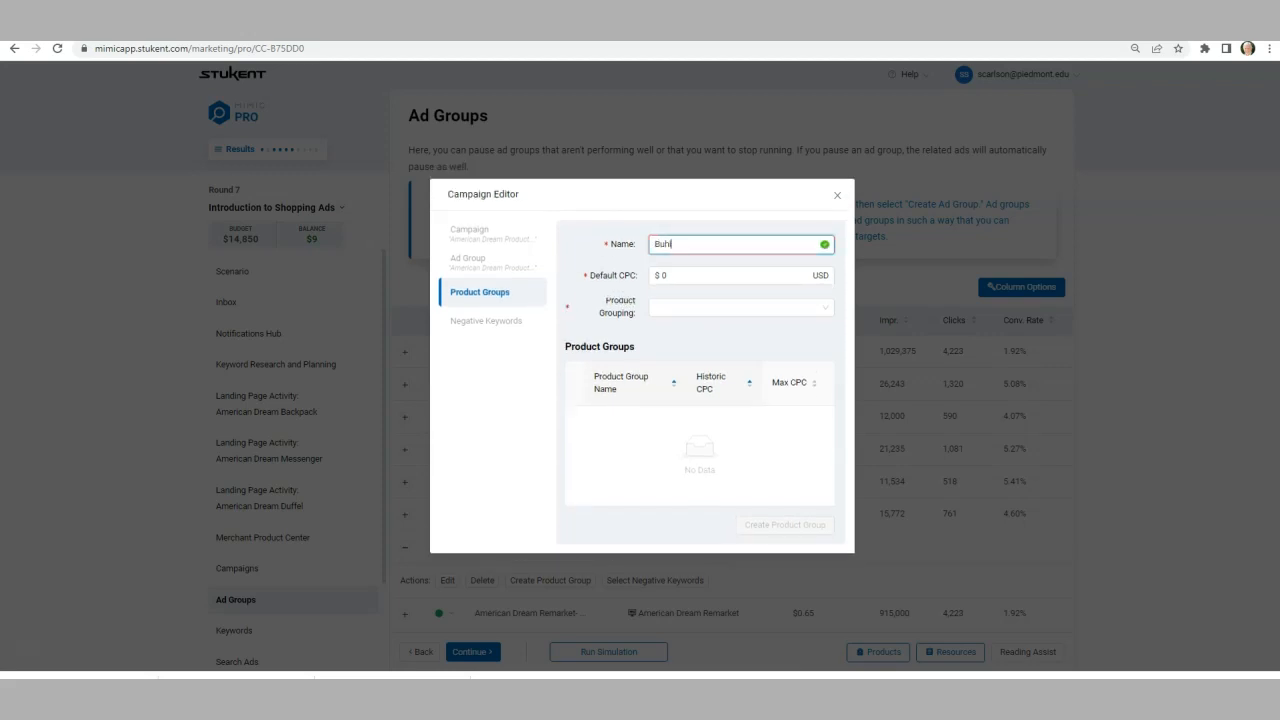
{"action": "type", "text": " Supply 1"}
{"action": "left_click", "coordinate": [668, 275]}
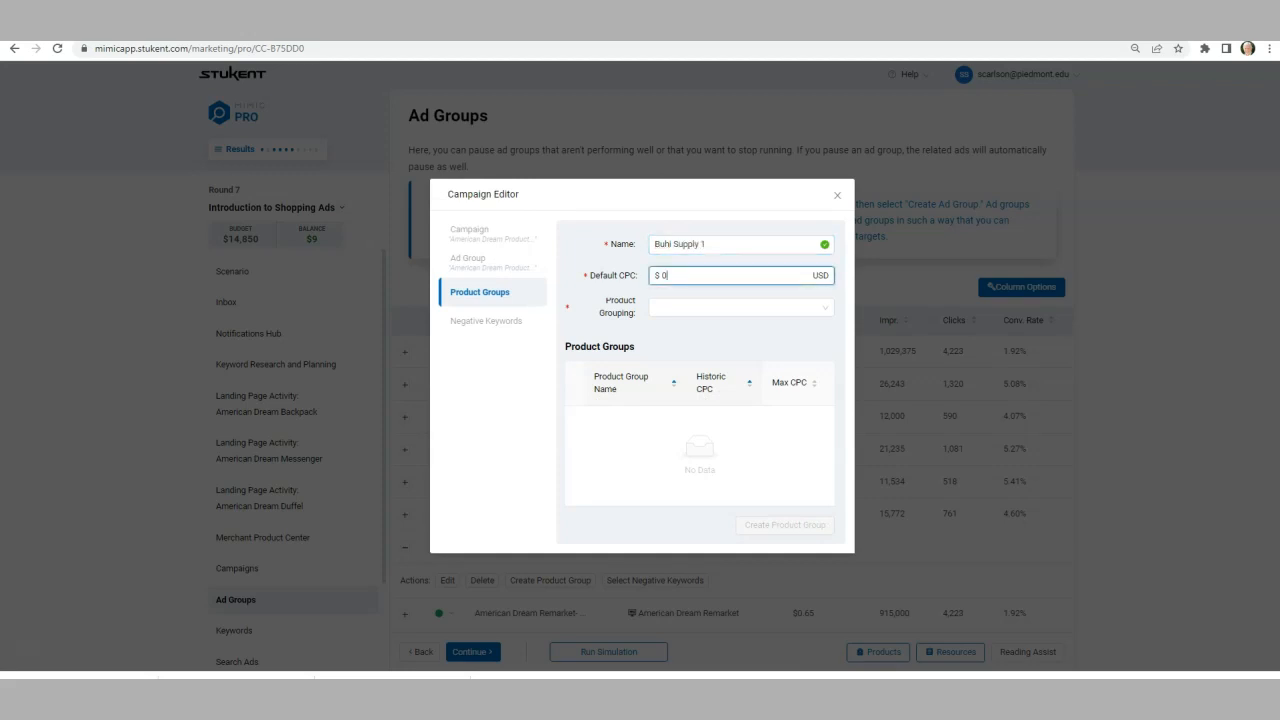
{"action": "type", "text": ".80"}
Step: Group the products by Product Lines, select the Legacy line, and create the product group
{"action": "left_click", "coordinate": [741, 308]}
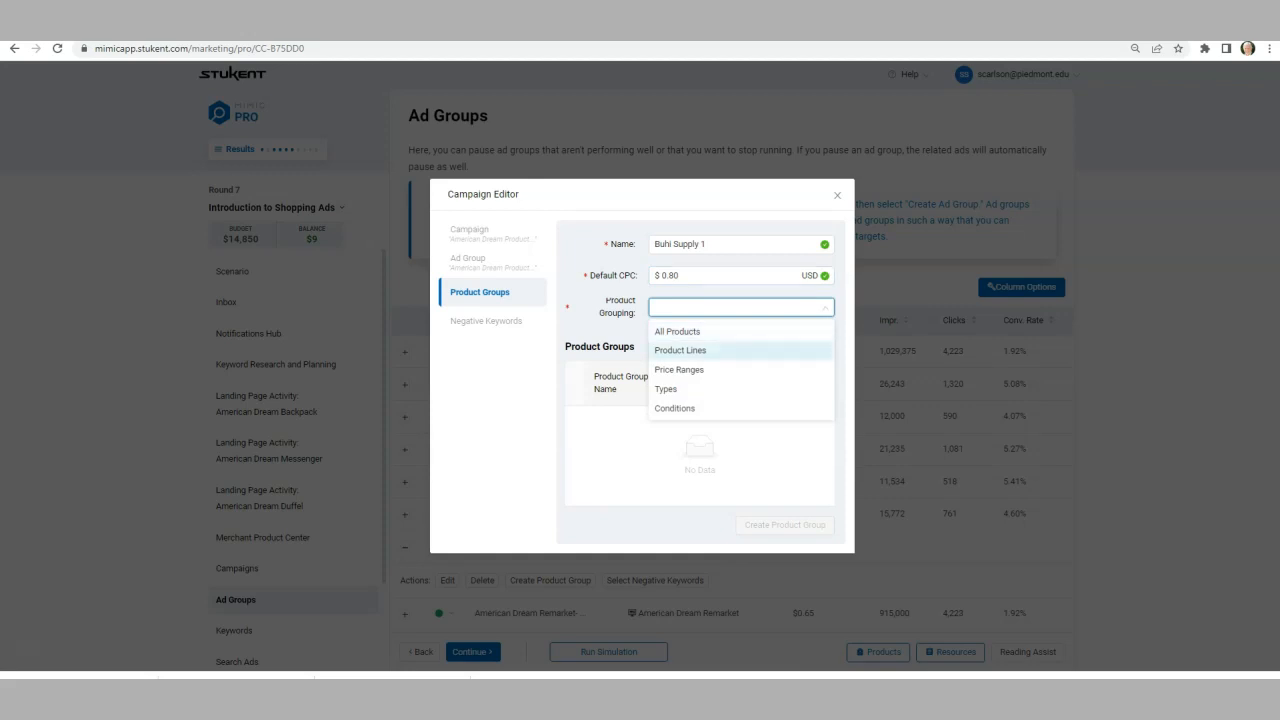
{"action": "left_click", "coordinate": [680, 350]}
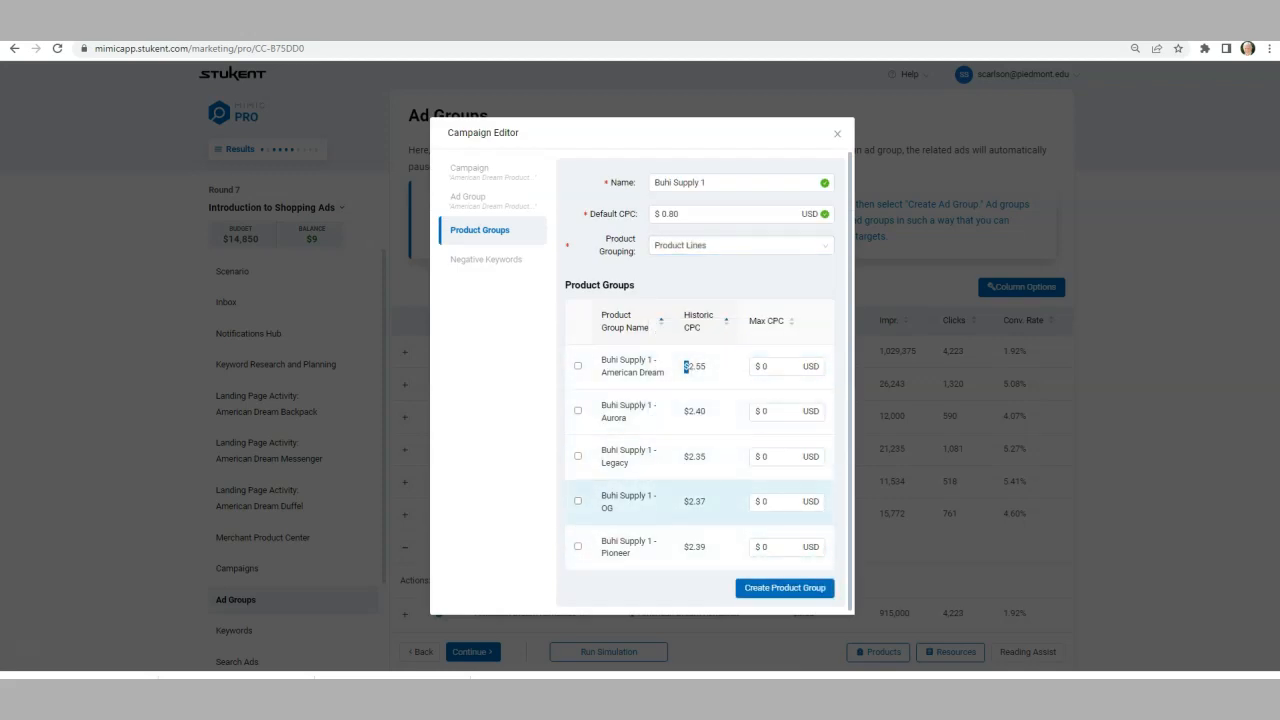
{"action": "scroll", "coordinate": [700, 547], "scroll_direction": "down", "scroll_amount": 1}
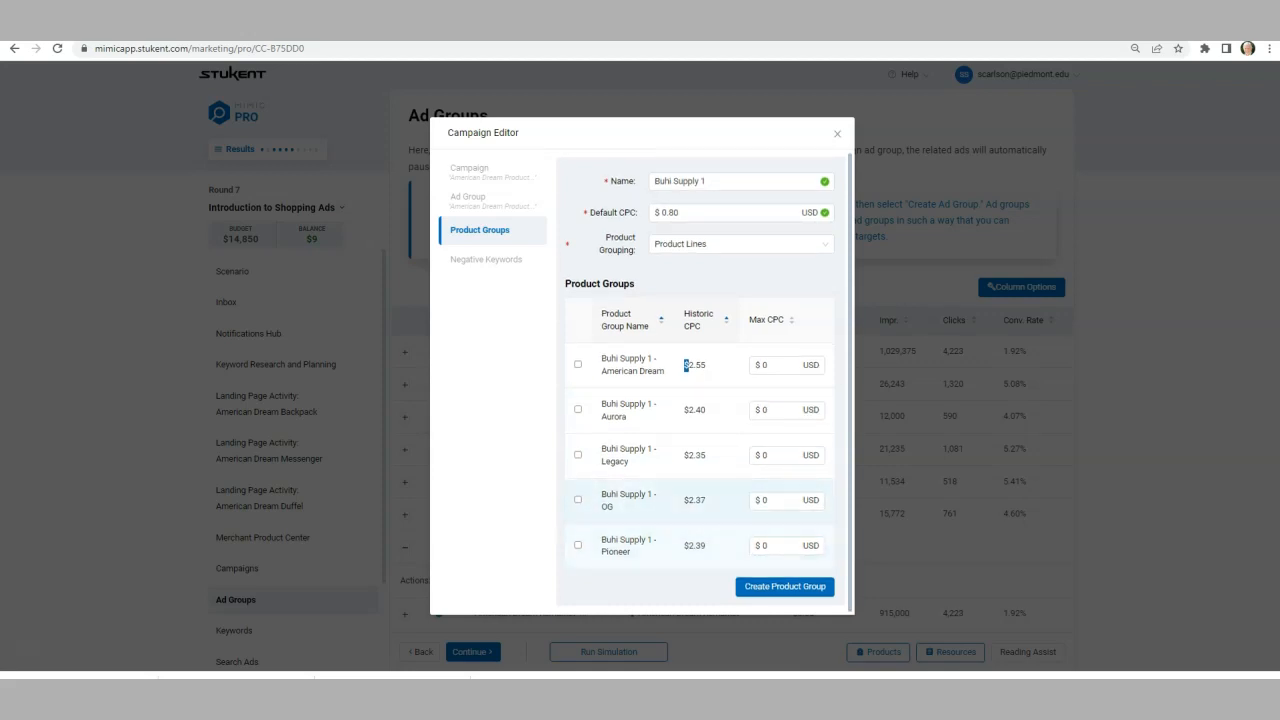
{"action": "left_click", "coordinate": [577, 454]}
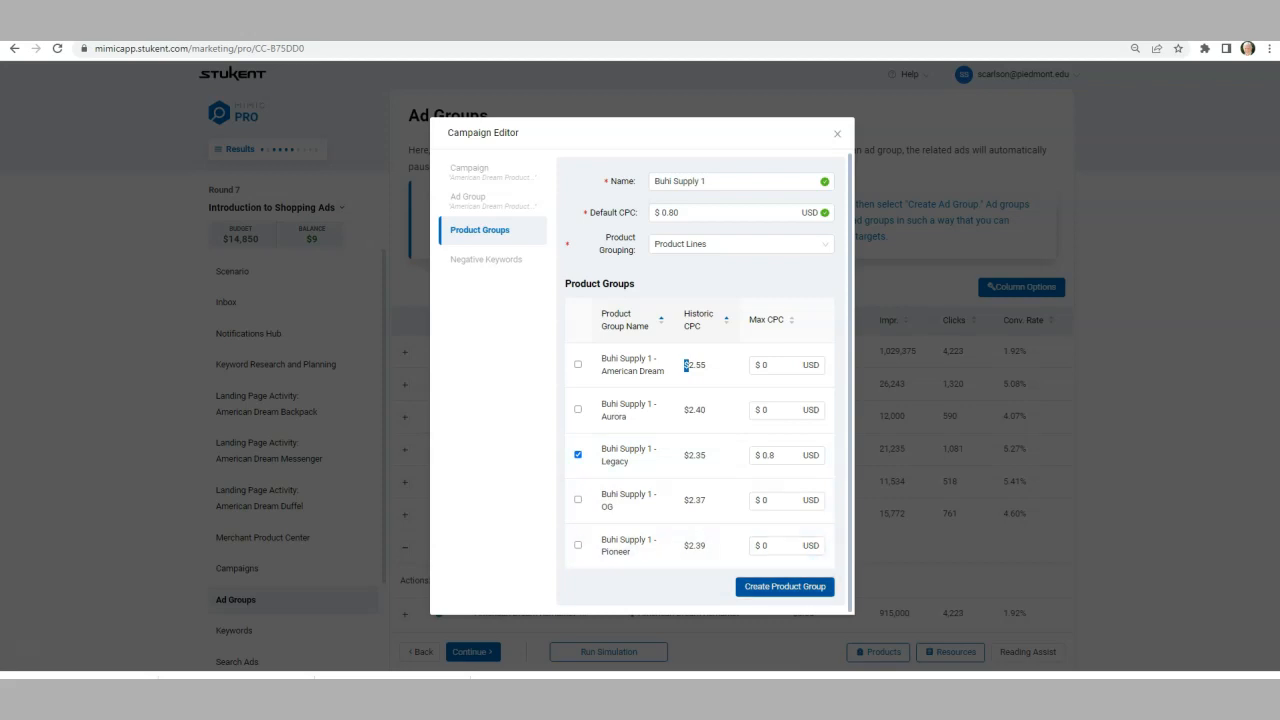
{"action": "left_click", "coordinate": [785, 586]}
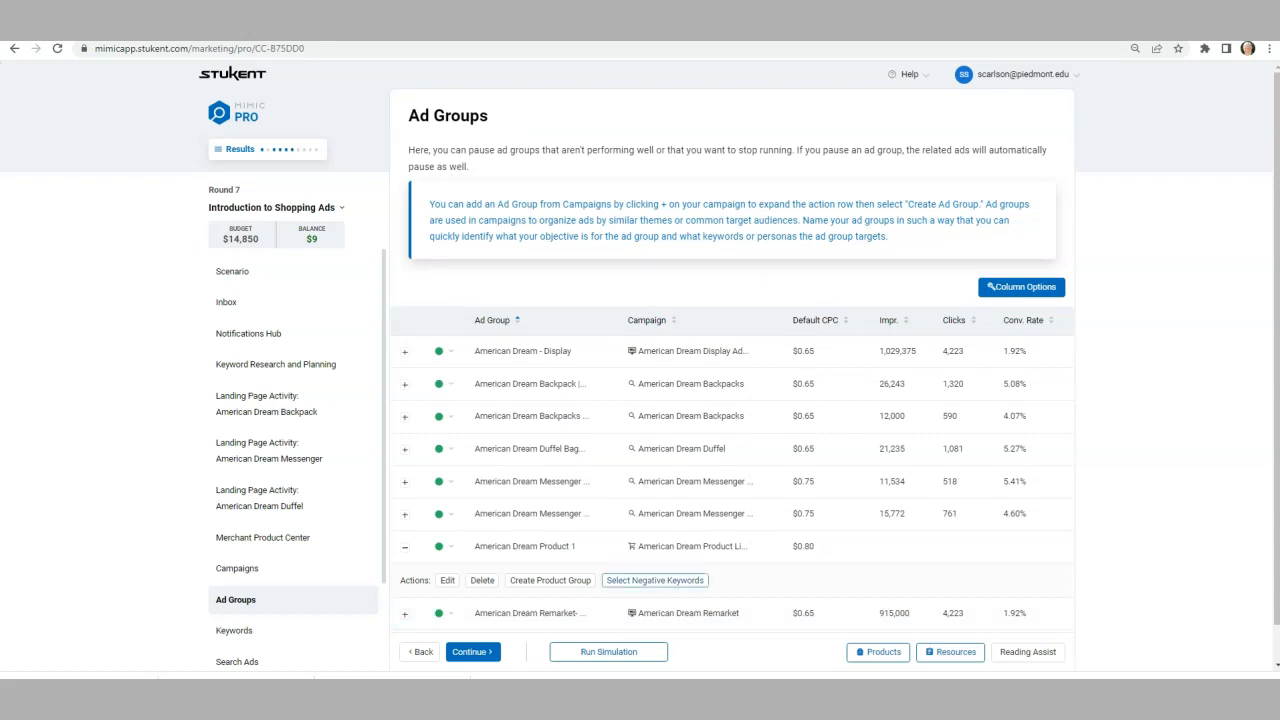
Step: Search "american" and save native american print backpack, little americana and american girl polka dot backpack as negative keywords for American Dream Product 1
{"action": "left_click", "coordinate": [655, 580]}
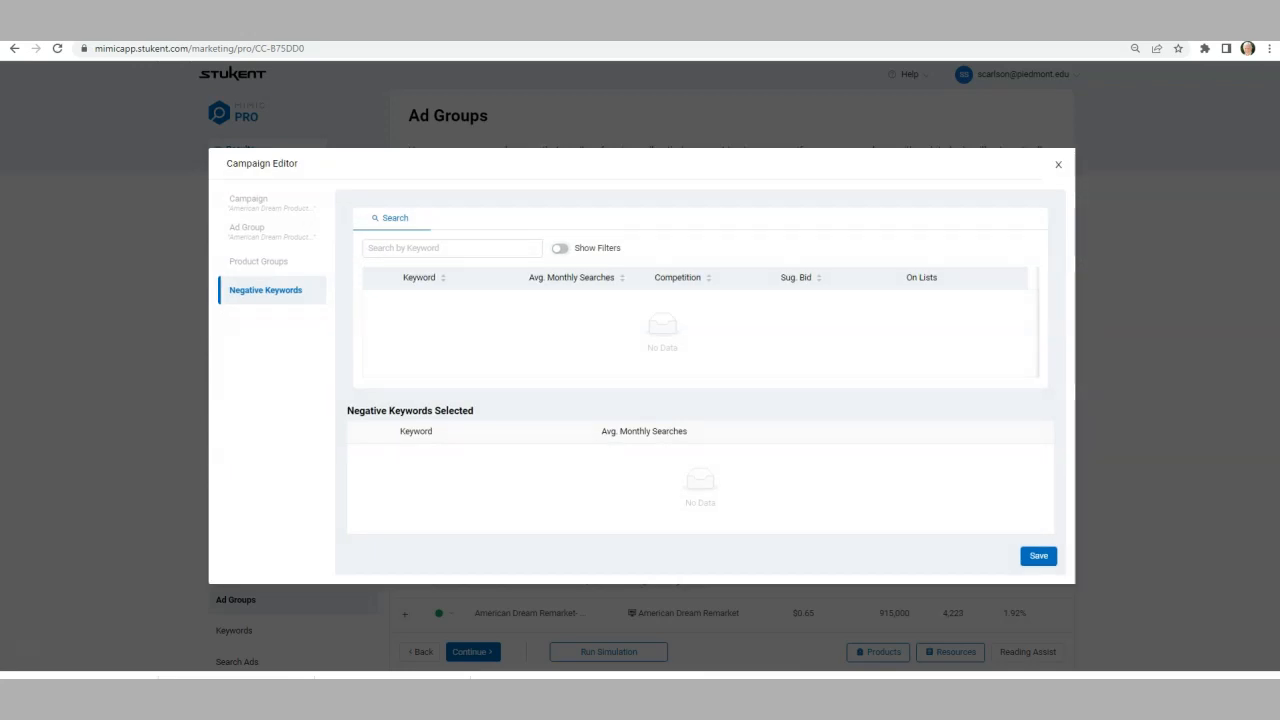
{"action": "left_click", "coordinate": [435, 248]}
{"action": "type", "text": "am"}
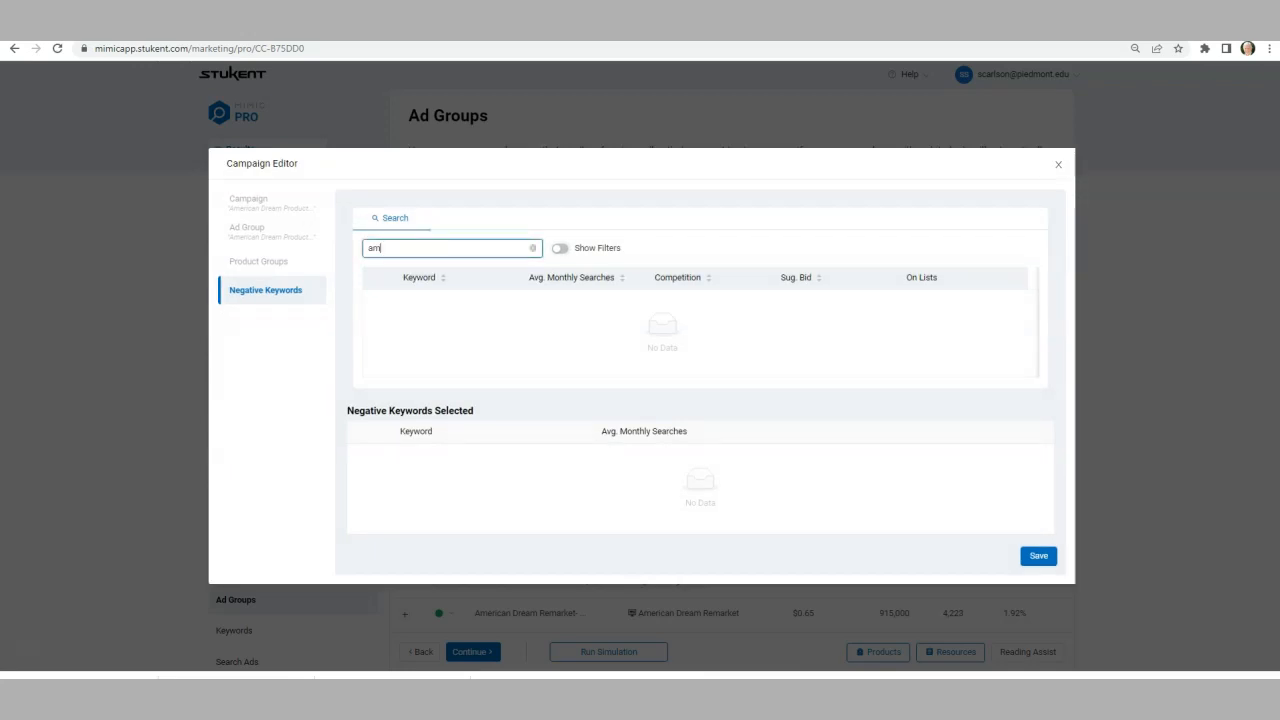
{"action": "type", "text": "erican"}
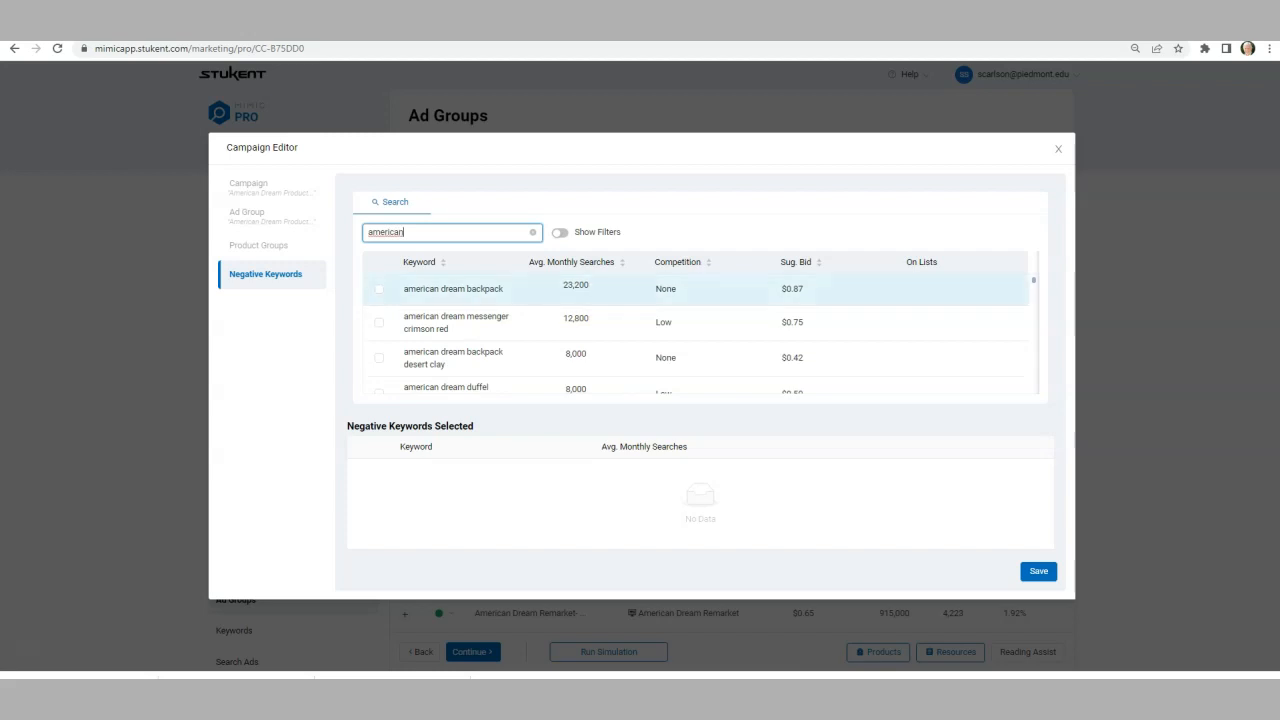
{"action": "scroll", "coordinate": [700, 330], "scroll_direction": "down", "scroll_amount": 5}
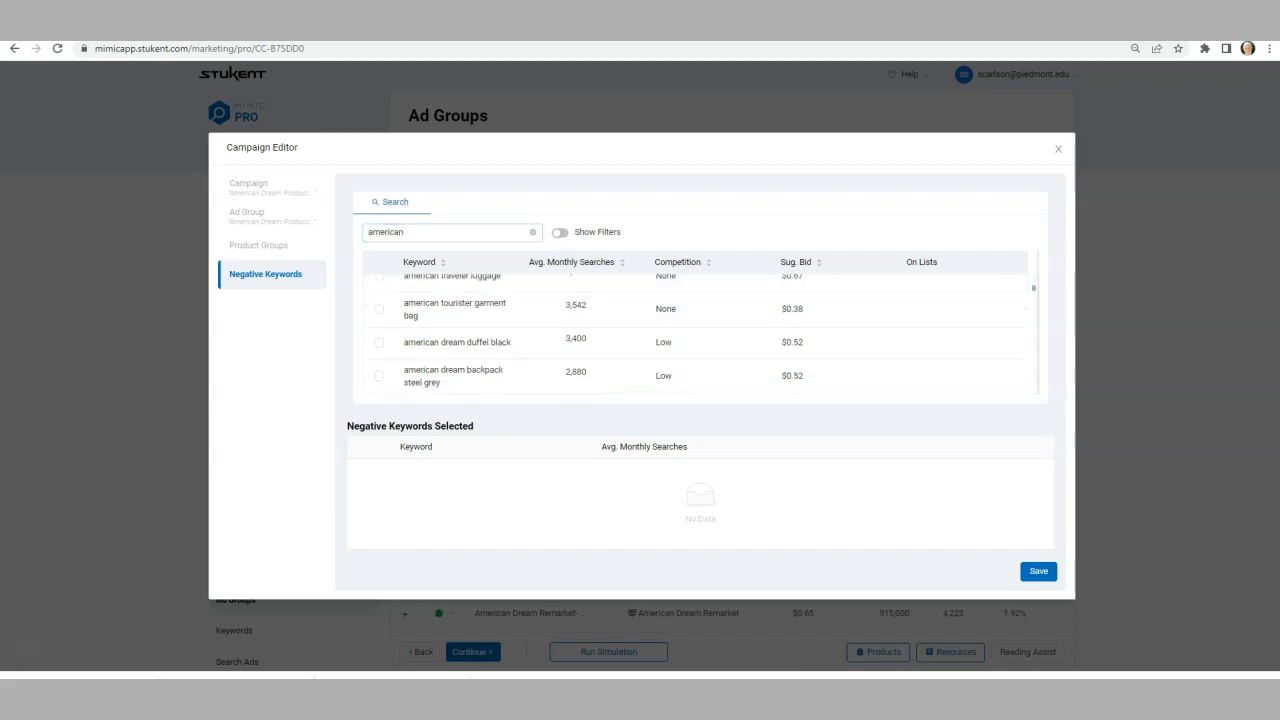
{"action": "scroll", "coordinate": [700, 330], "scroll_direction": "down", "scroll_amount": 5}
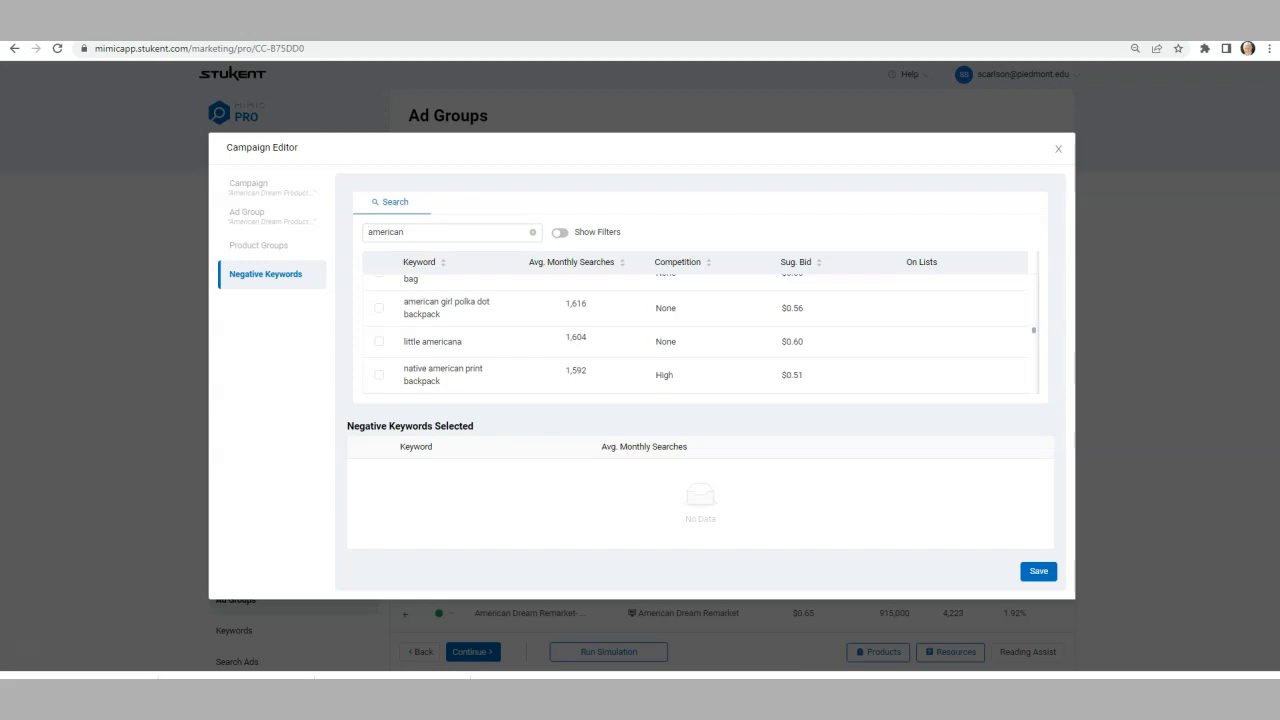
{"action": "left_click", "coordinate": [404, 232]}
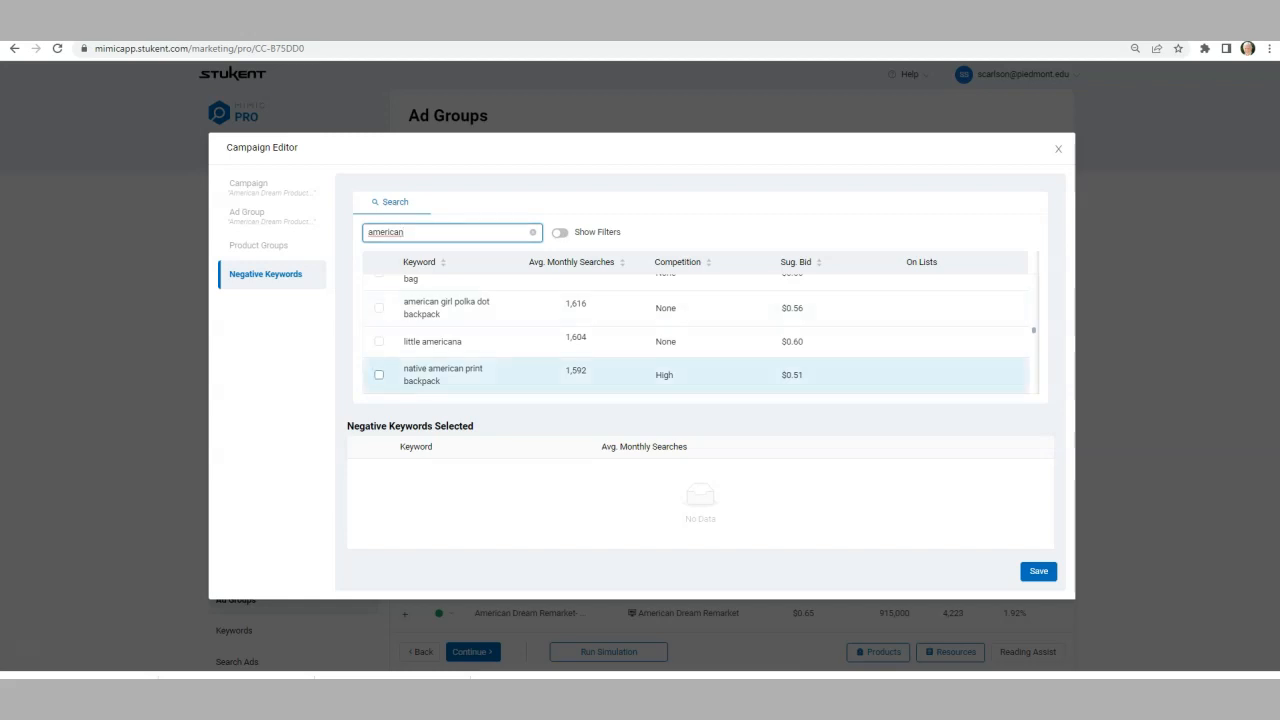
{"action": "left_click", "coordinate": [379, 374]}
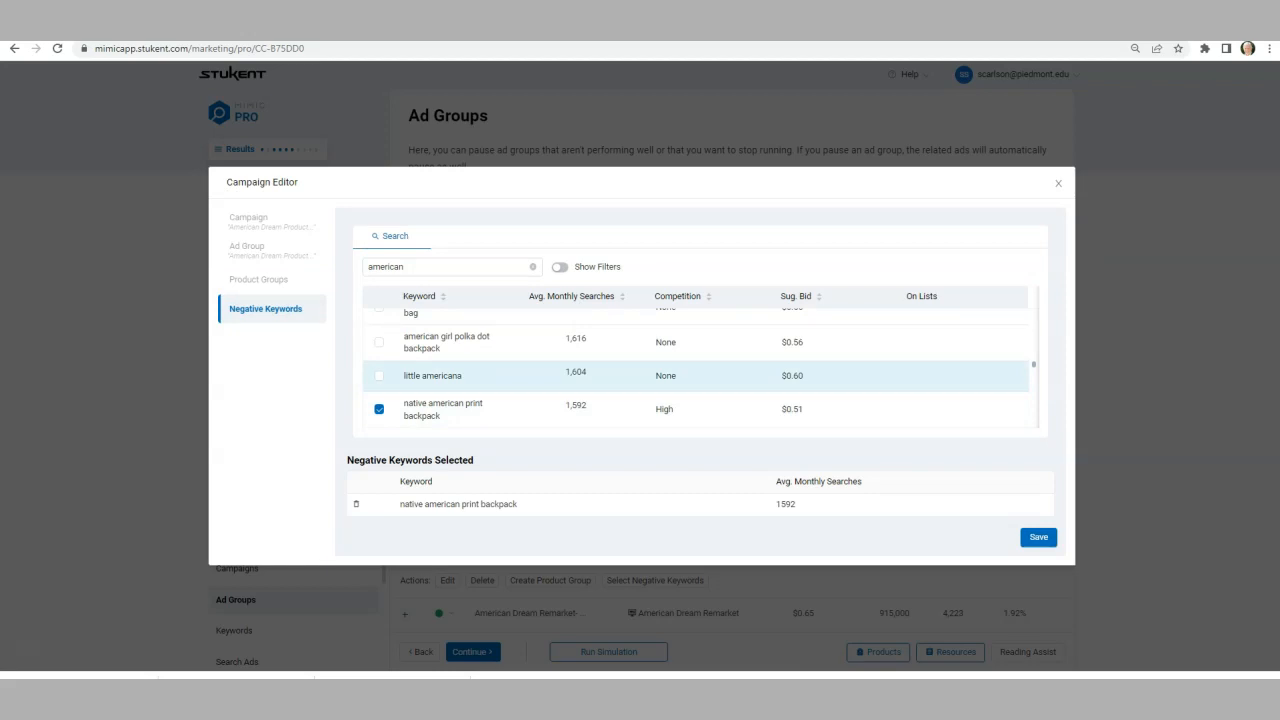
{"action": "left_click", "coordinate": [379, 375]}
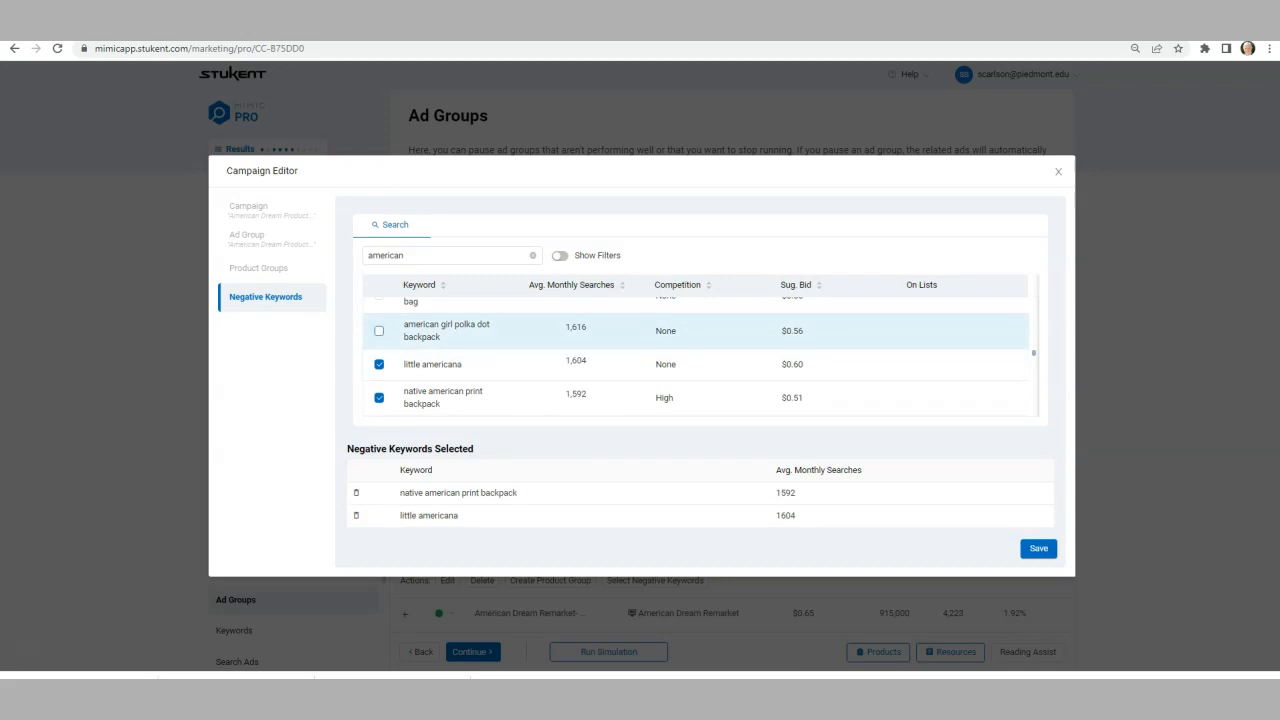
{"action": "left_click", "coordinate": [379, 330]}
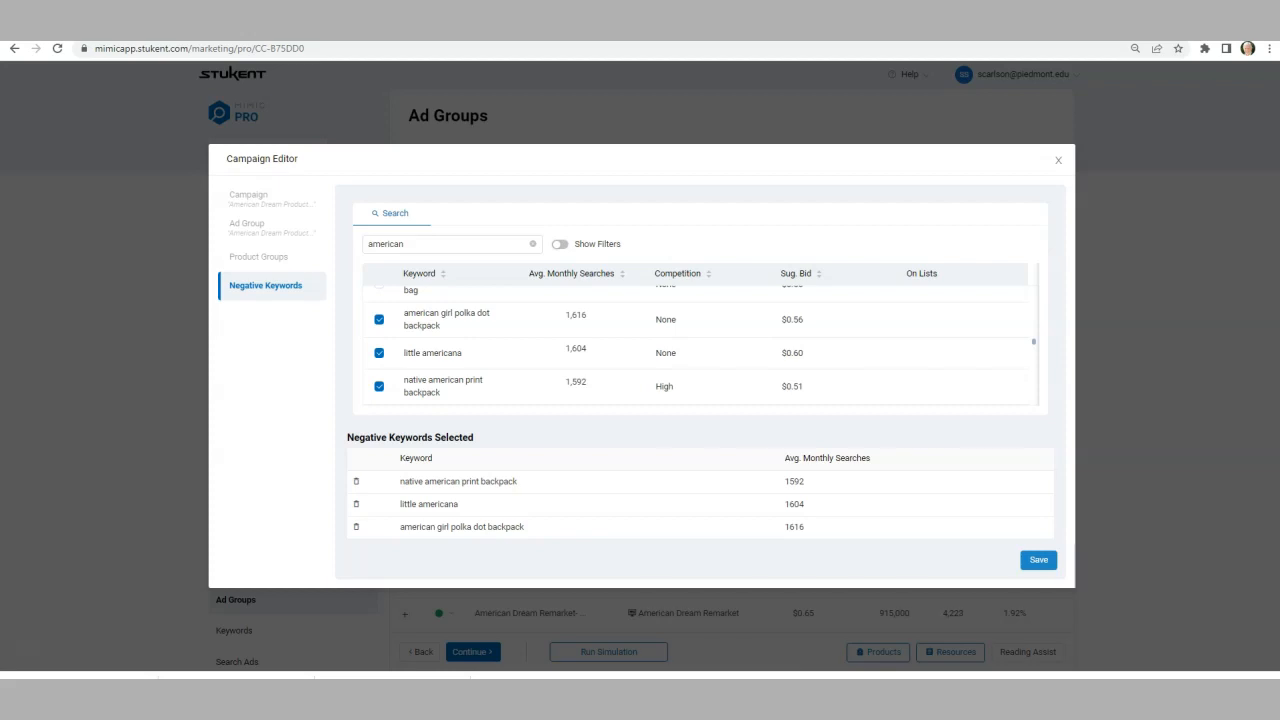
{"action": "left_click", "coordinate": [1038, 559]}
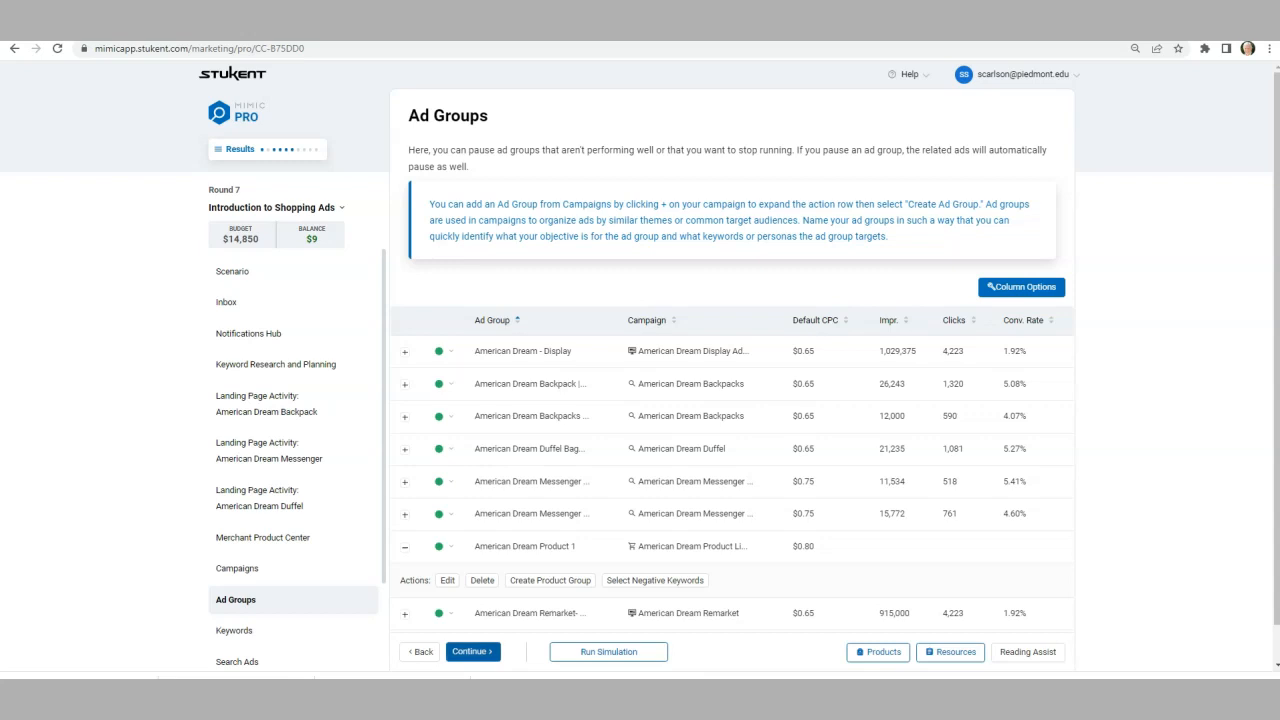
Step: Advance through the Keywords, Search Ads and Display Ads pages to review the Product Groups list
{"action": "left_click", "coordinate": [473, 651]}
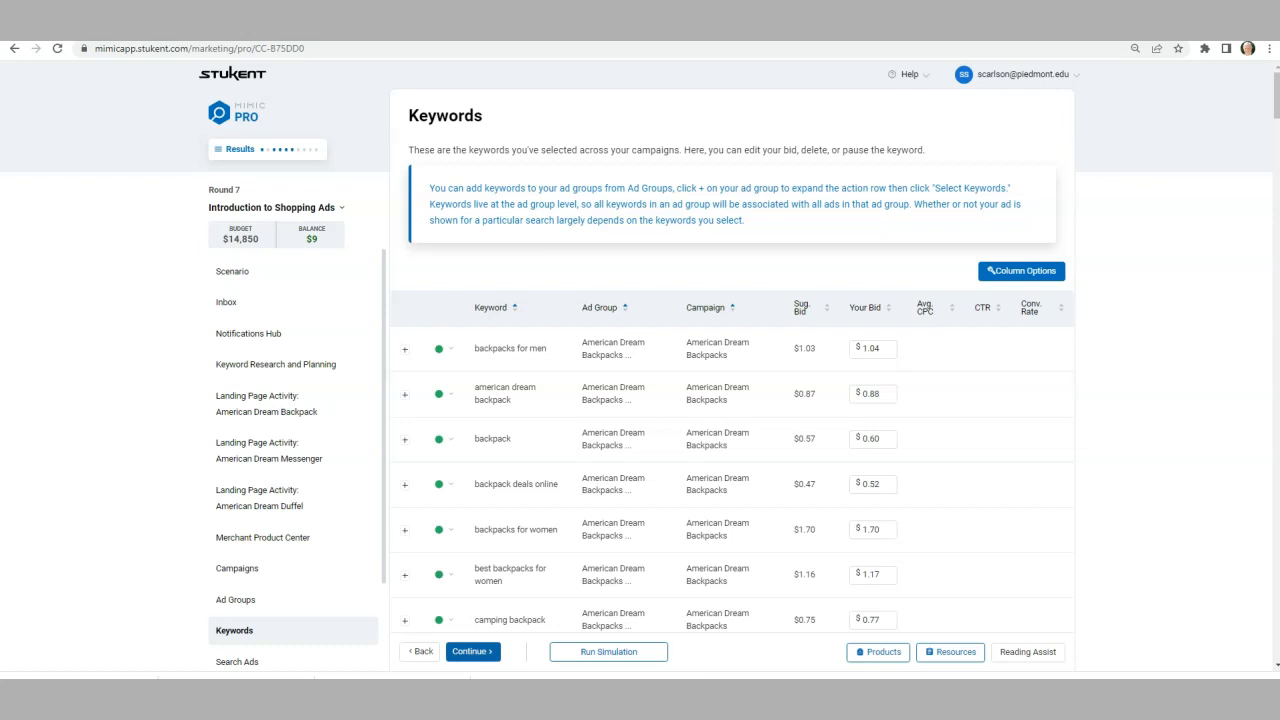
{"action": "left_click", "coordinate": [473, 651]}
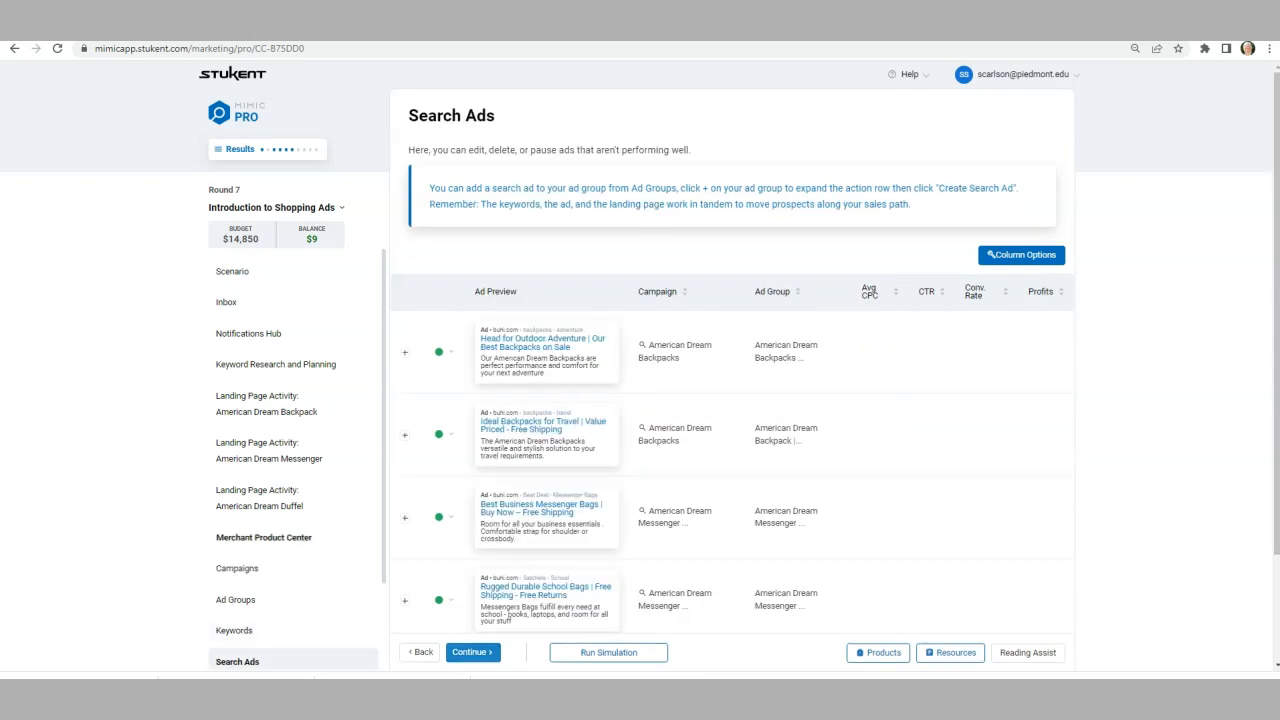
{"action": "scroll", "coordinate": [732, 400], "scroll_direction": "down", "scroll_amount": 2}
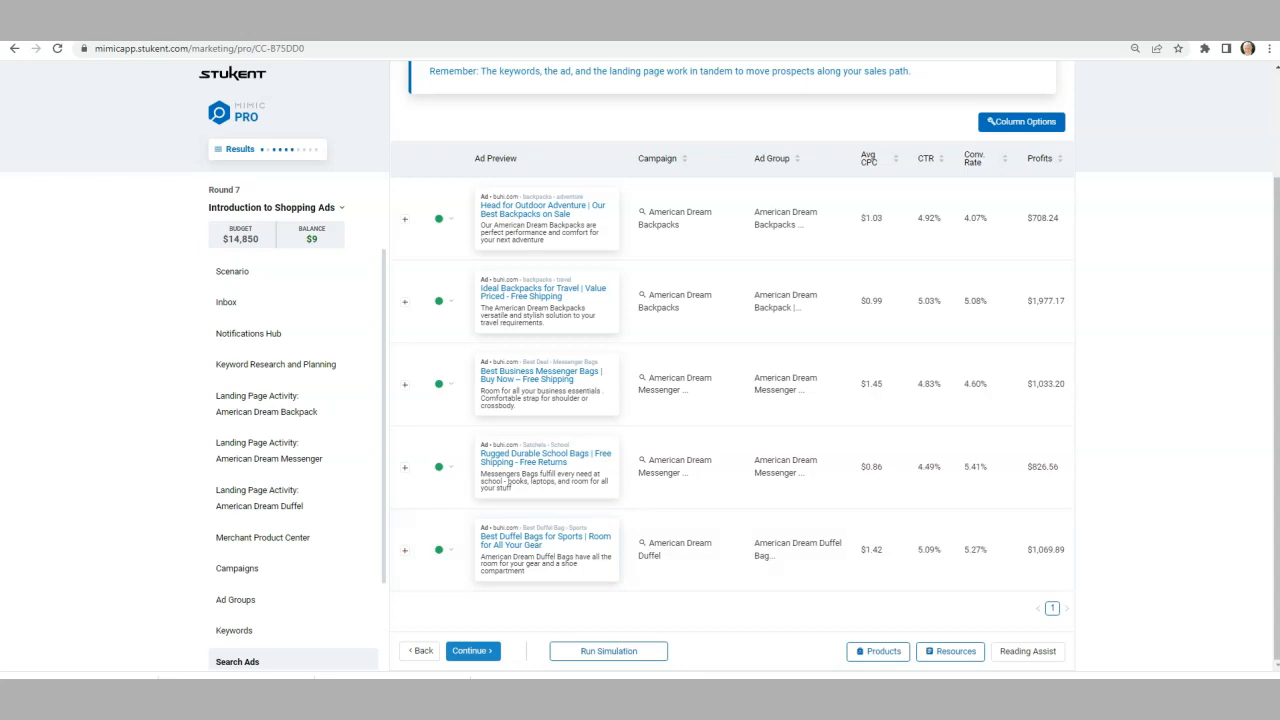
{"action": "left_click", "coordinate": [472, 651]}
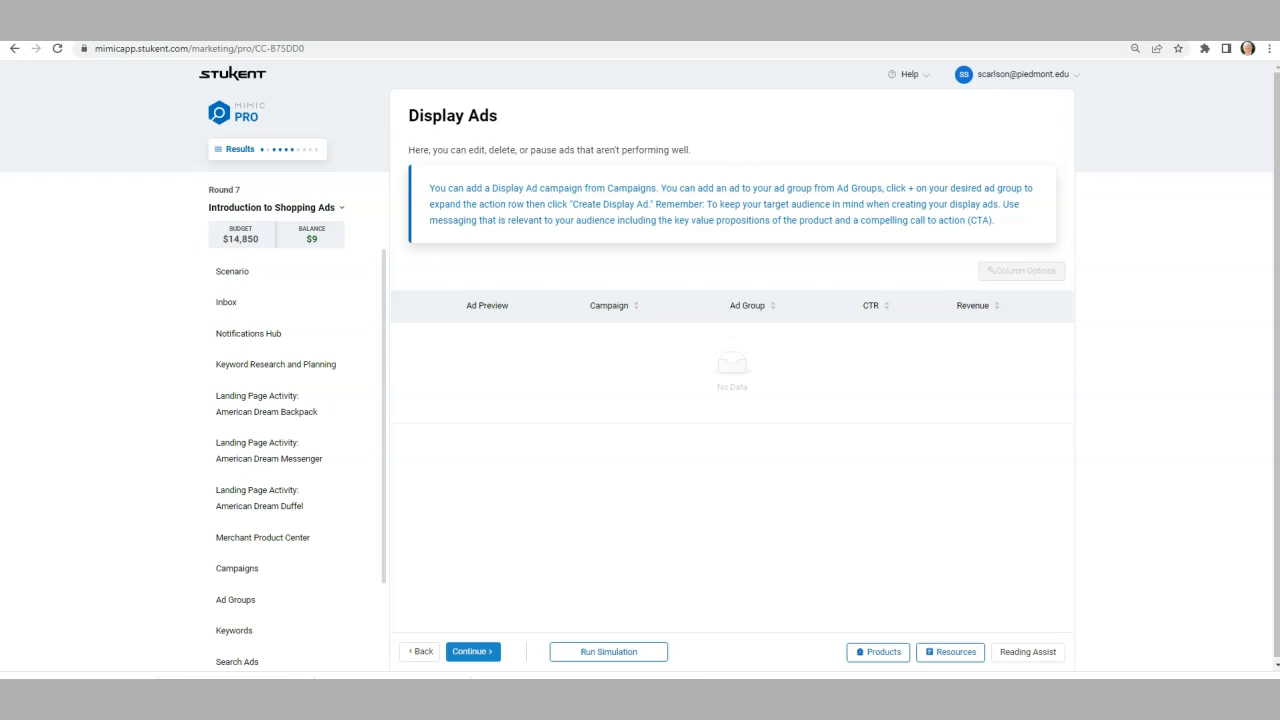
{"action": "left_click", "coordinate": [472, 651]}
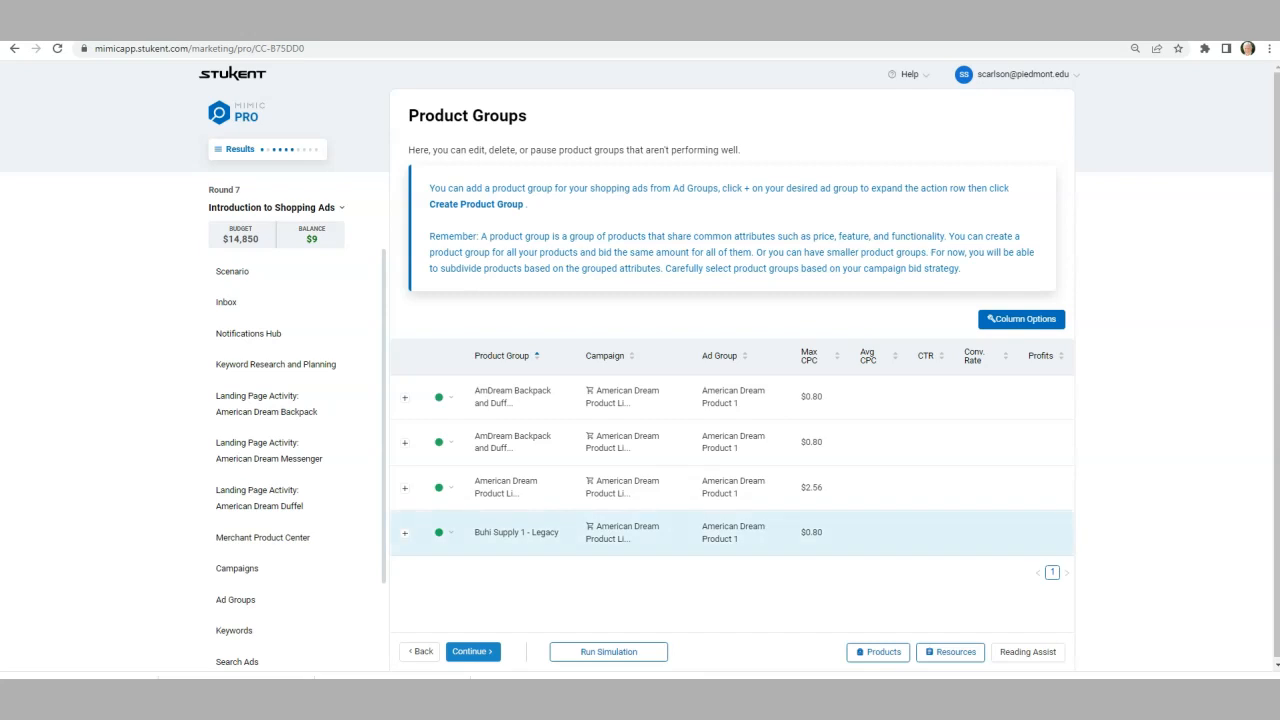
Step: Re-save the selected negative keywords for the Buhi Supply 1 - Legacy and $2.56 American Dream product groups, and advance to the Negative Keywords page
{"action": "left_click", "coordinate": [404, 533]}
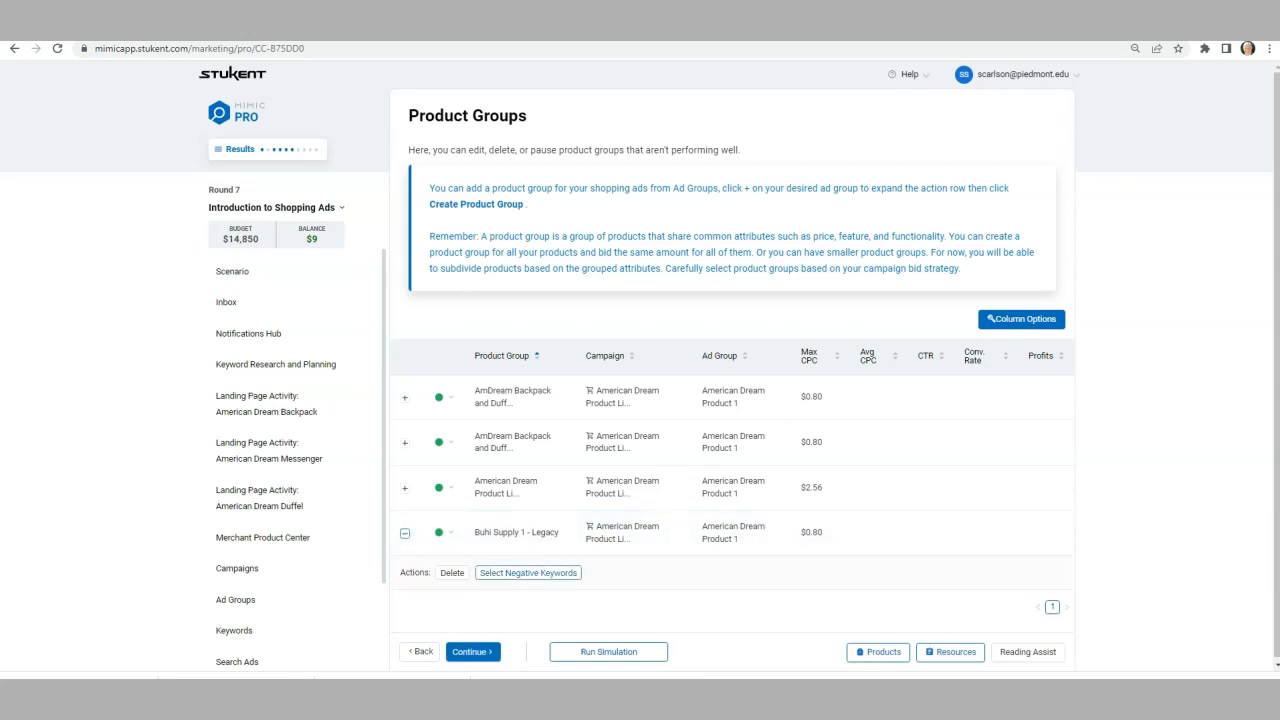
{"action": "left_click", "coordinate": [528, 572]}
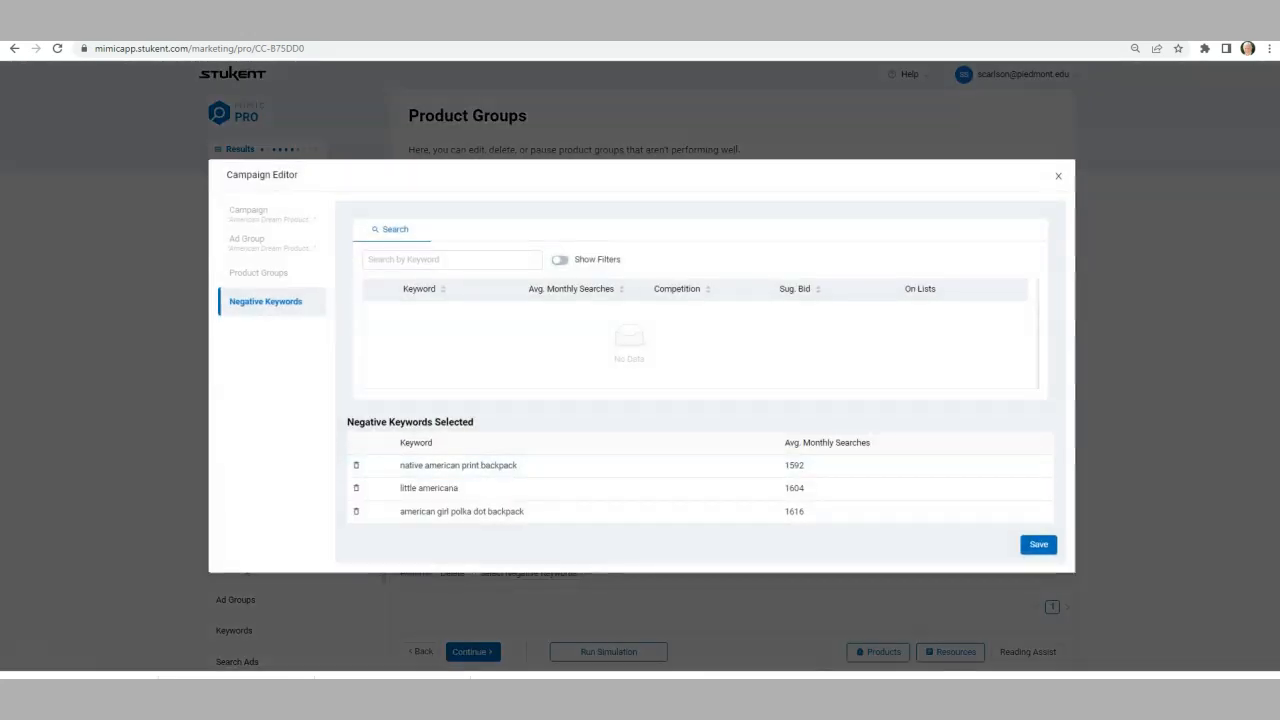
{"action": "left_click", "coordinate": [1038, 544]}
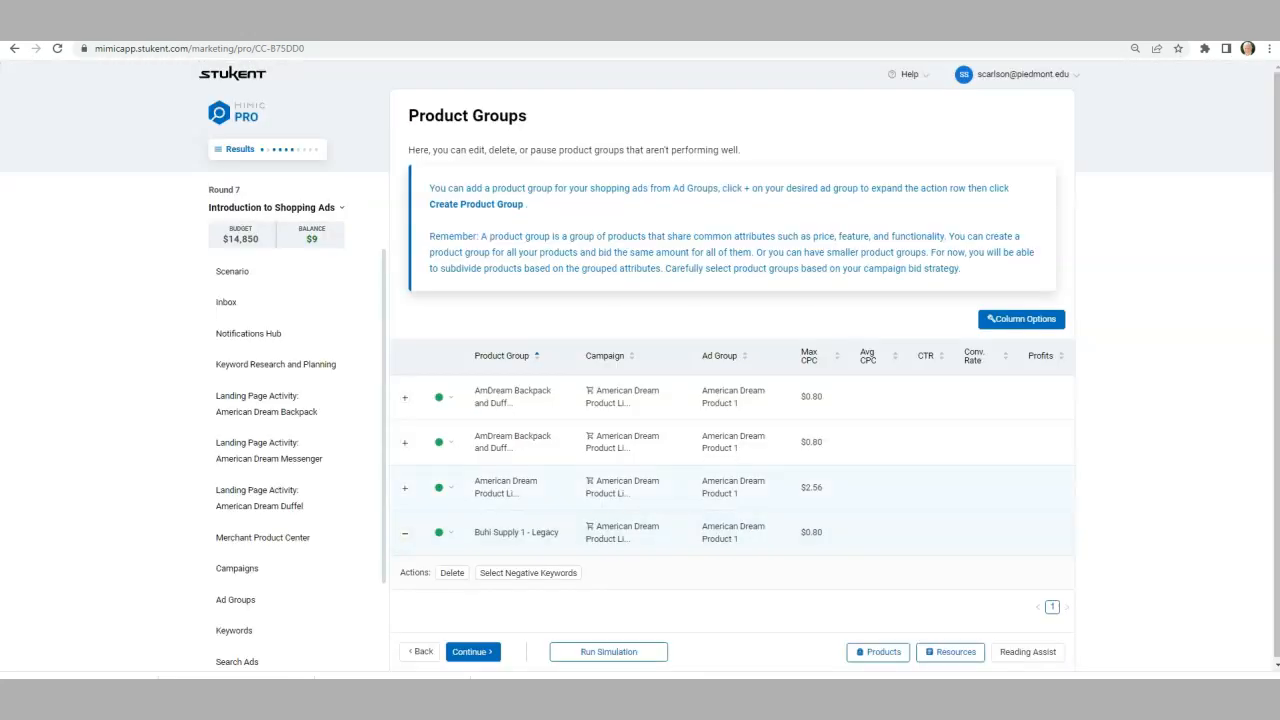
{"action": "left_click", "coordinate": [405, 487]}
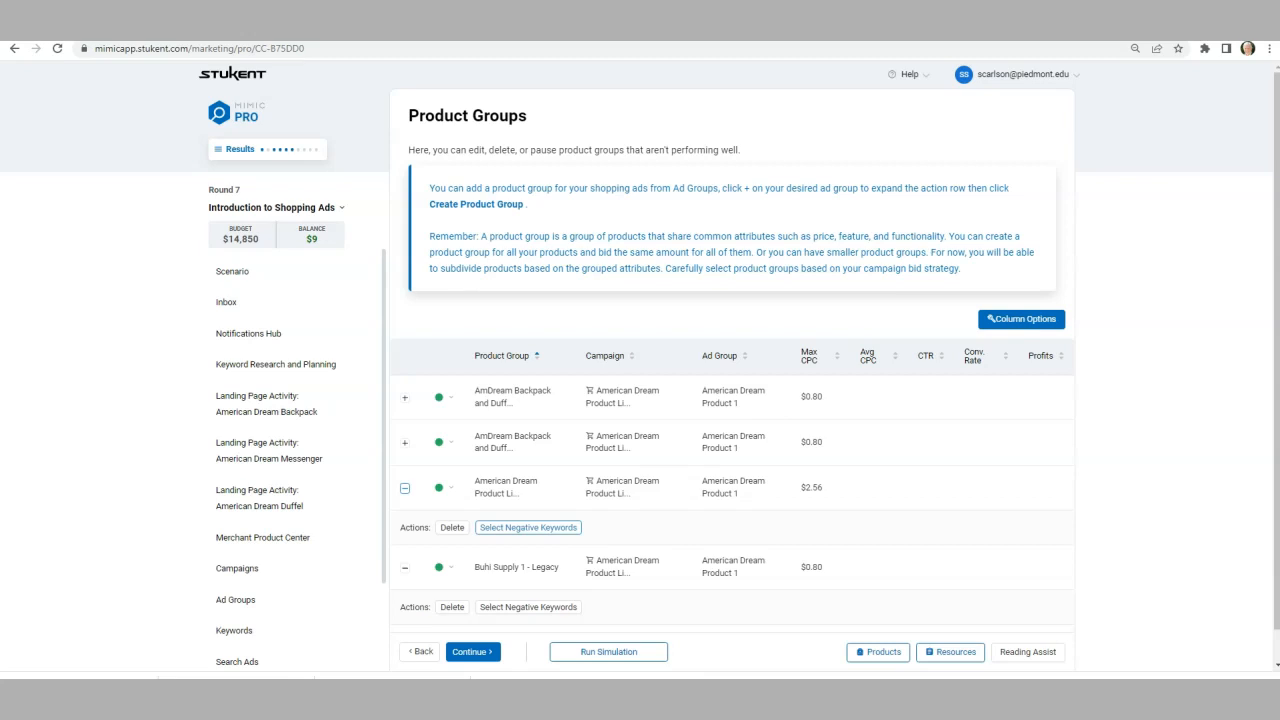
{"action": "left_click", "coordinate": [528, 527]}
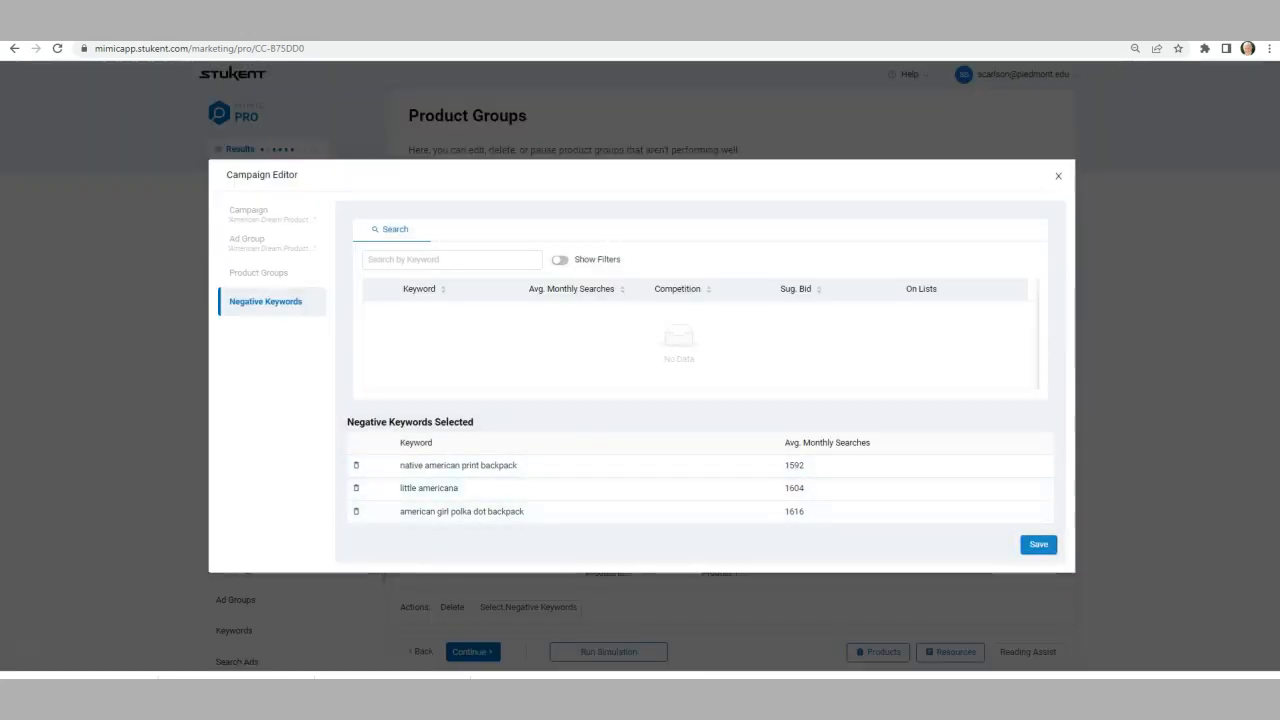
{"action": "left_click", "coordinate": [1038, 544]}
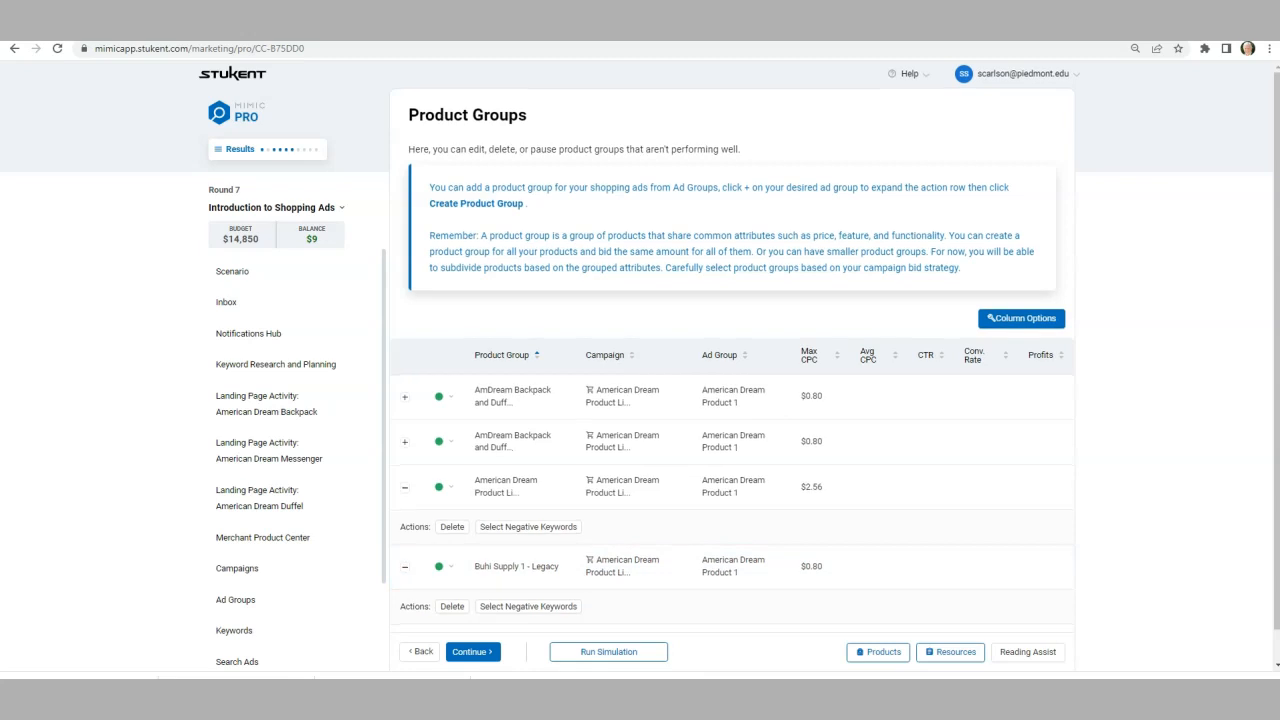
{"action": "scroll", "coordinate": [640, 530], "scroll_direction": "down", "scroll_amount": 1}
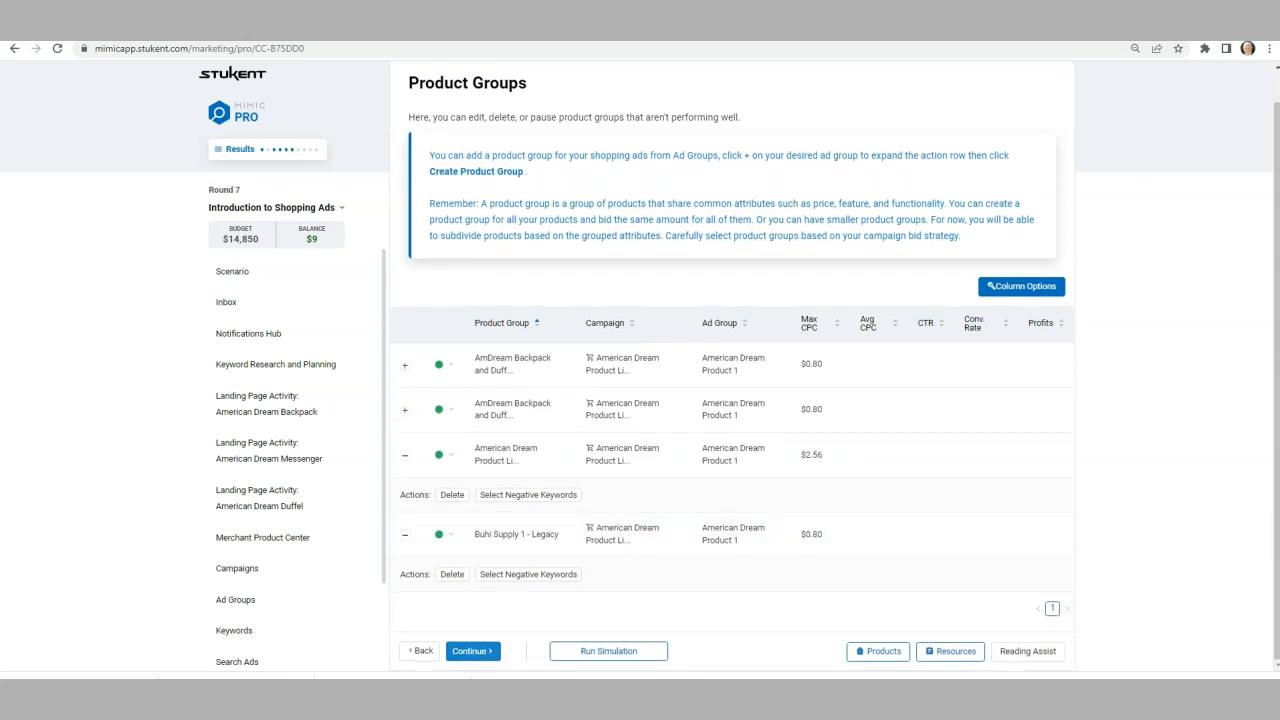
{"action": "left_click", "coordinate": [469, 651]}
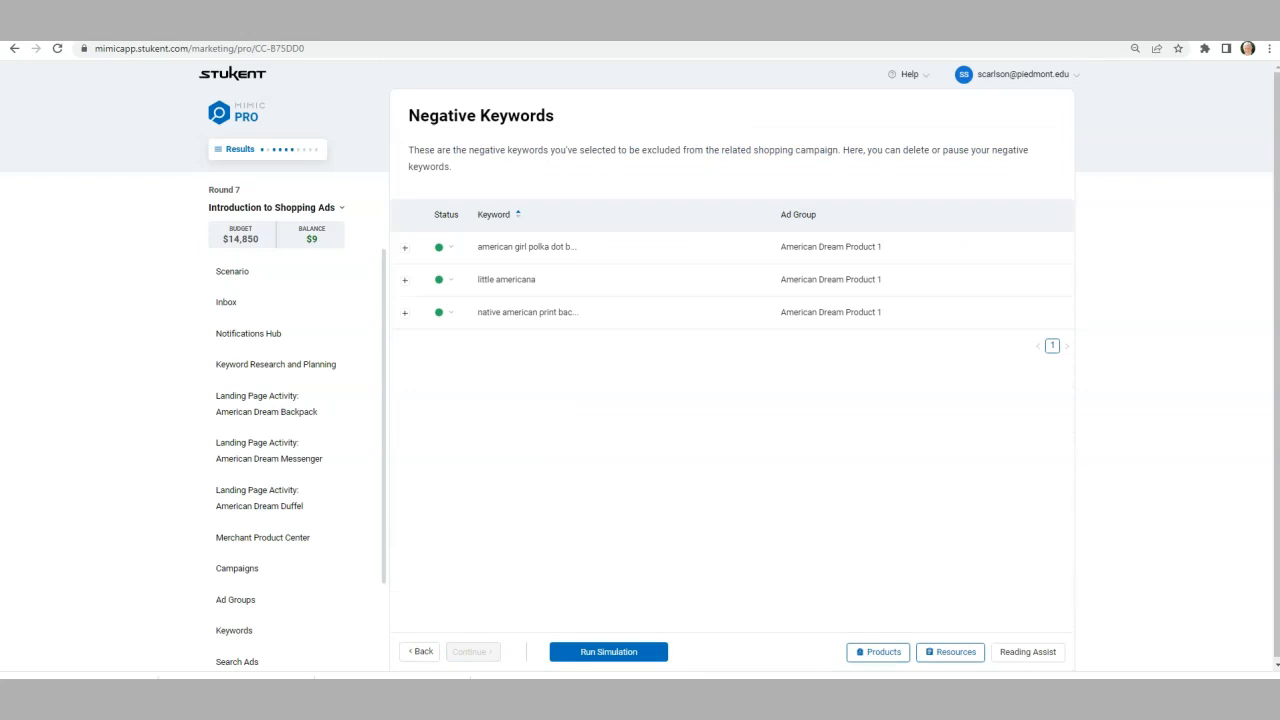
Step: Review the full list of Buhi products, with their SKUs, prices and availability, in the Merchant Product Center
{"action": "scroll", "coordinate": [320, 433], "scroll_direction": "down", "scroll_amount": 2}
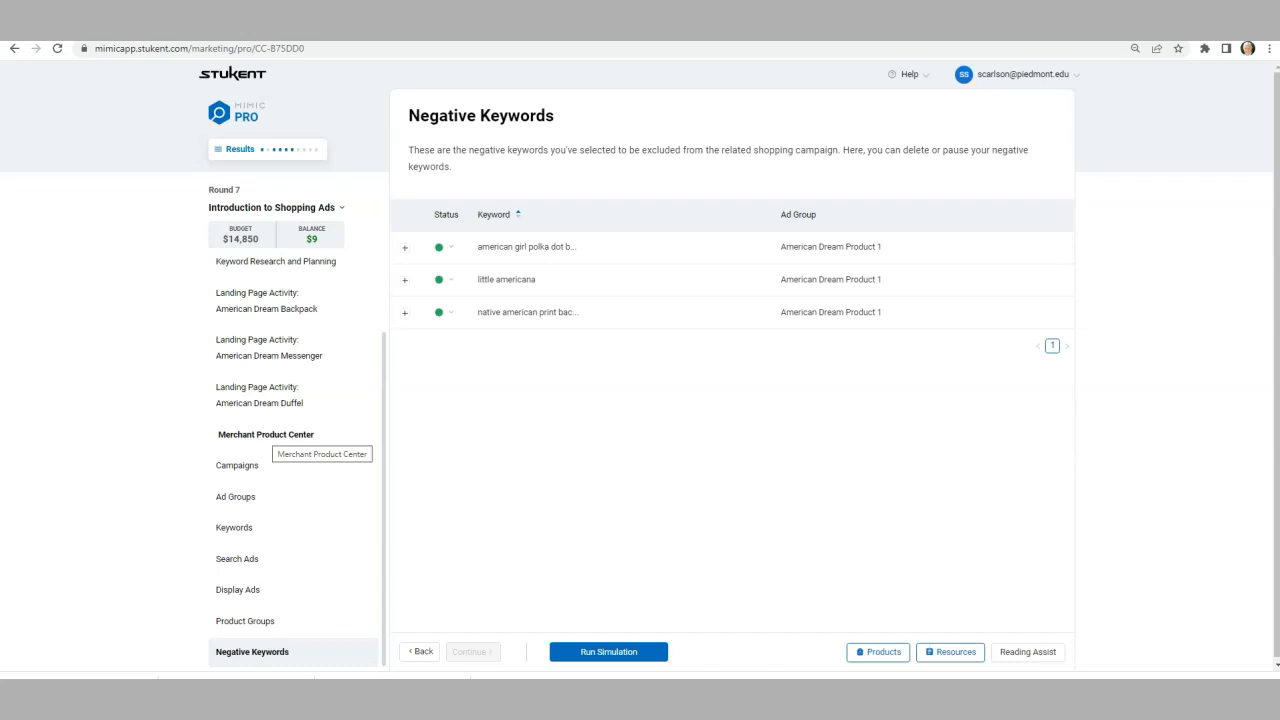
{"action": "left_click", "coordinate": [262, 434]}
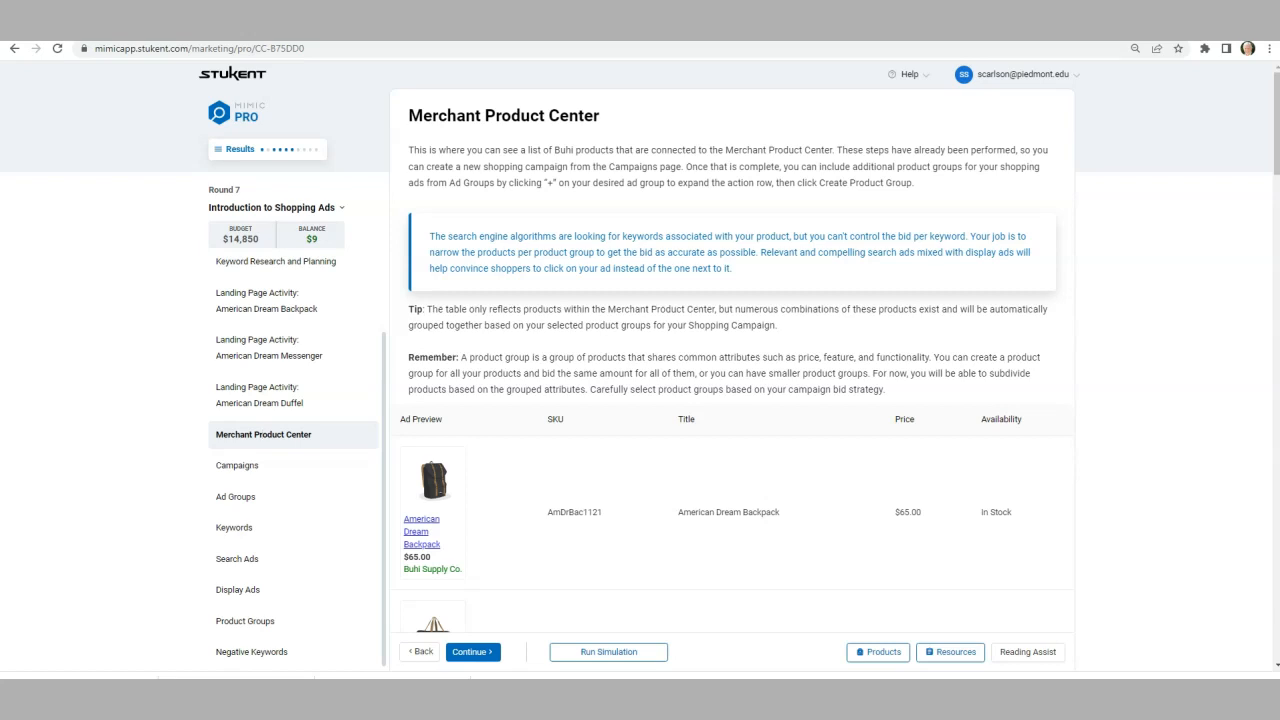
{"action": "scroll", "coordinate": [732, 360], "scroll_direction": "down", "scroll_amount": 5}
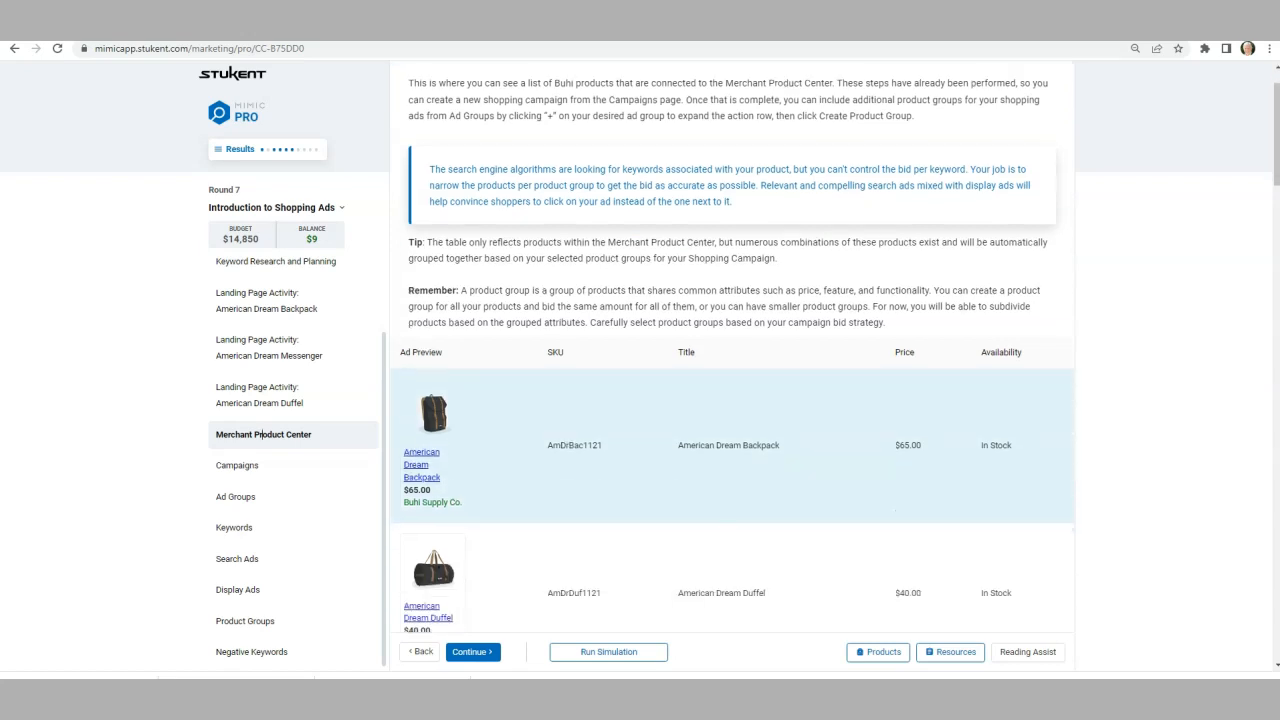
{"action": "scroll", "coordinate": [732, 360], "scroll_direction": "down", "scroll_amount": 5}
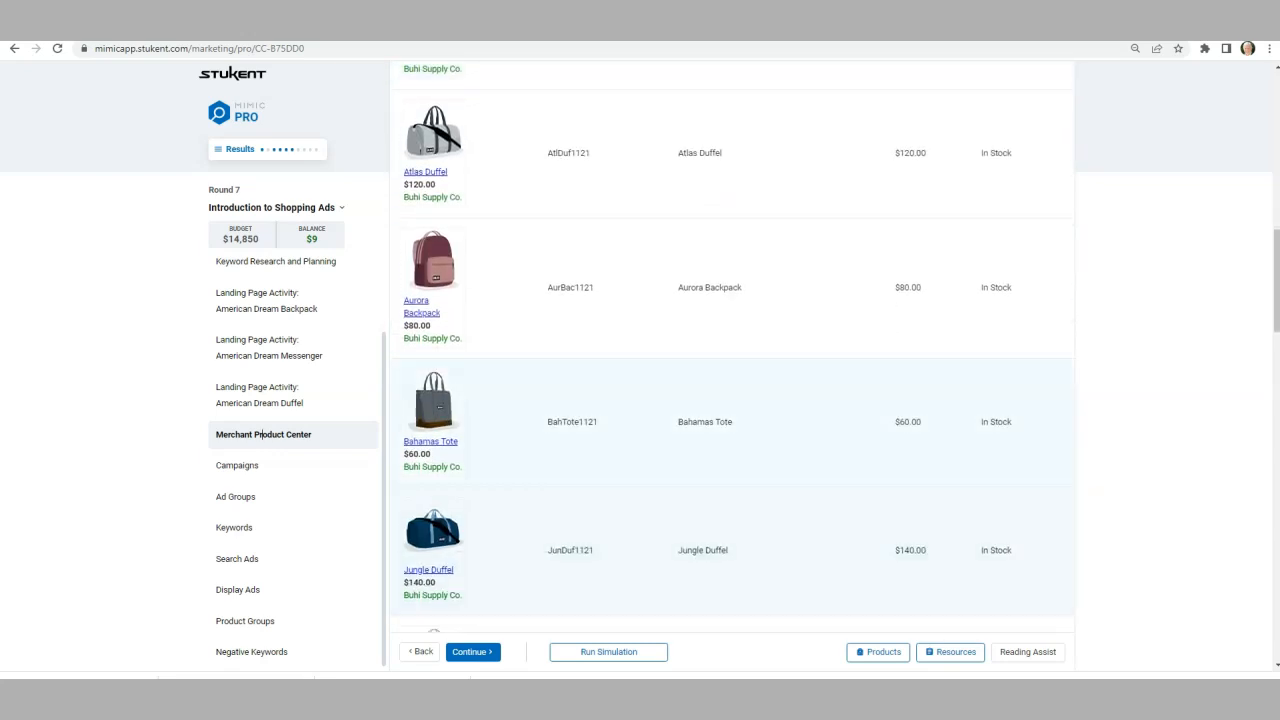
{"action": "scroll", "coordinate": [732, 360], "scroll_direction": "down", "scroll_amount": 4}
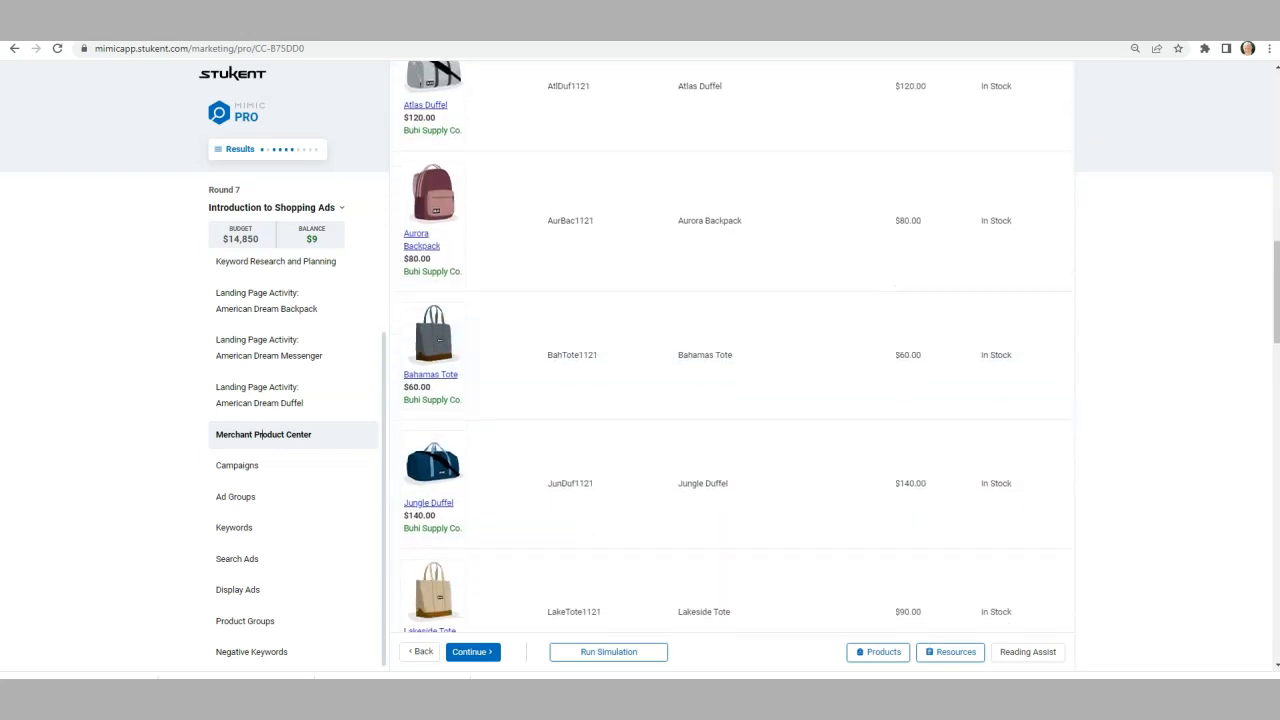
{"action": "scroll", "coordinate": [257, 434], "scroll_direction": "down", "scroll_amount": 4}
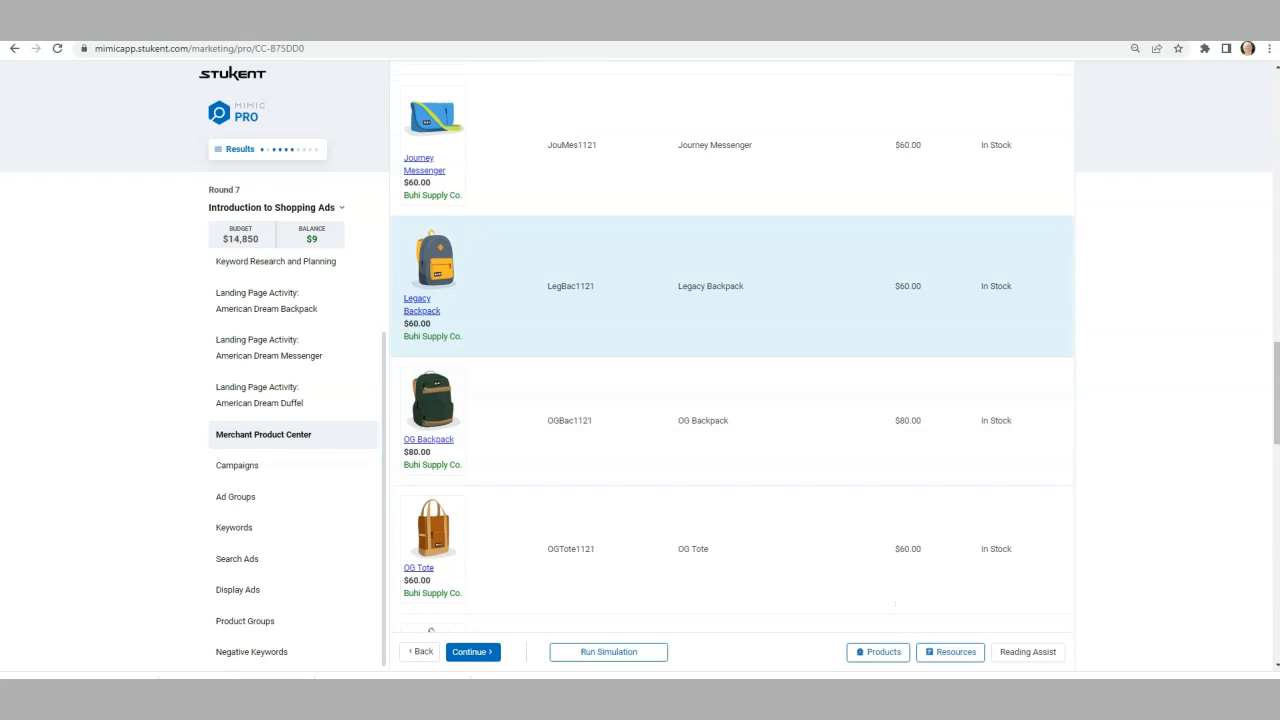
{"action": "scroll", "coordinate": [254, 434], "scroll_direction": "up", "scroll_amount": 1}
{"action": "scroll", "coordinate": [254, 434], "scroll_direction": "down", "scroll_amount": 6}
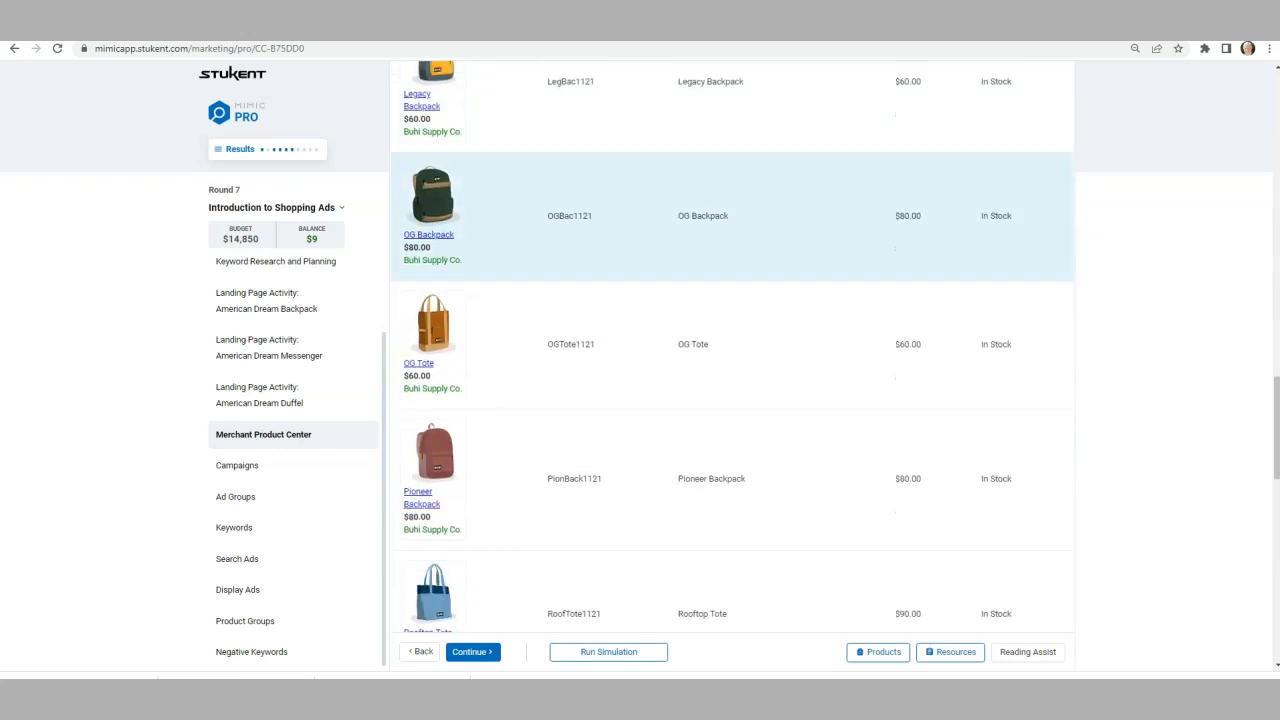
{"action": "scroll", "coordinate": [254, 434], "scroll_direction": "down", "scroll_amount": 4}
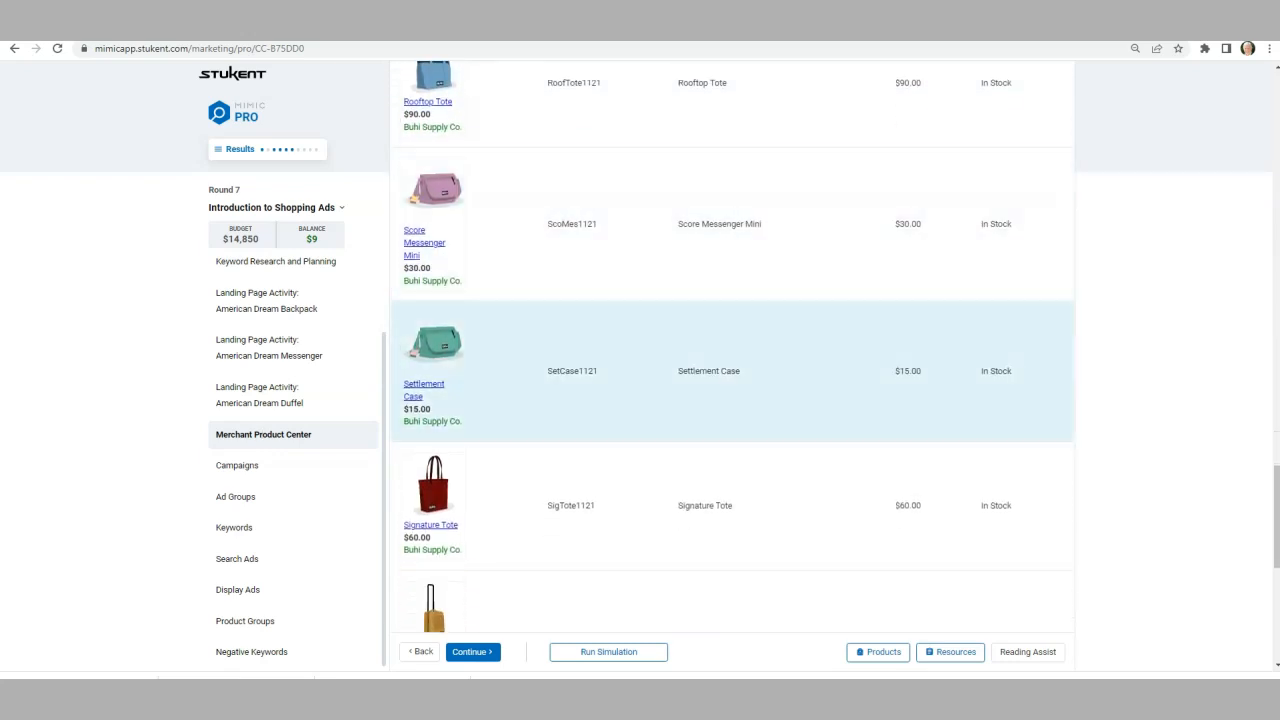
{"action": "scroll", "coordinate": [254, 434], "scroll_direction": "down", "scroll_amount": 1}
{"action": "scroll", "coordinate": [730, 370], "scroll_direction": "down", "scroll_amount": 4}
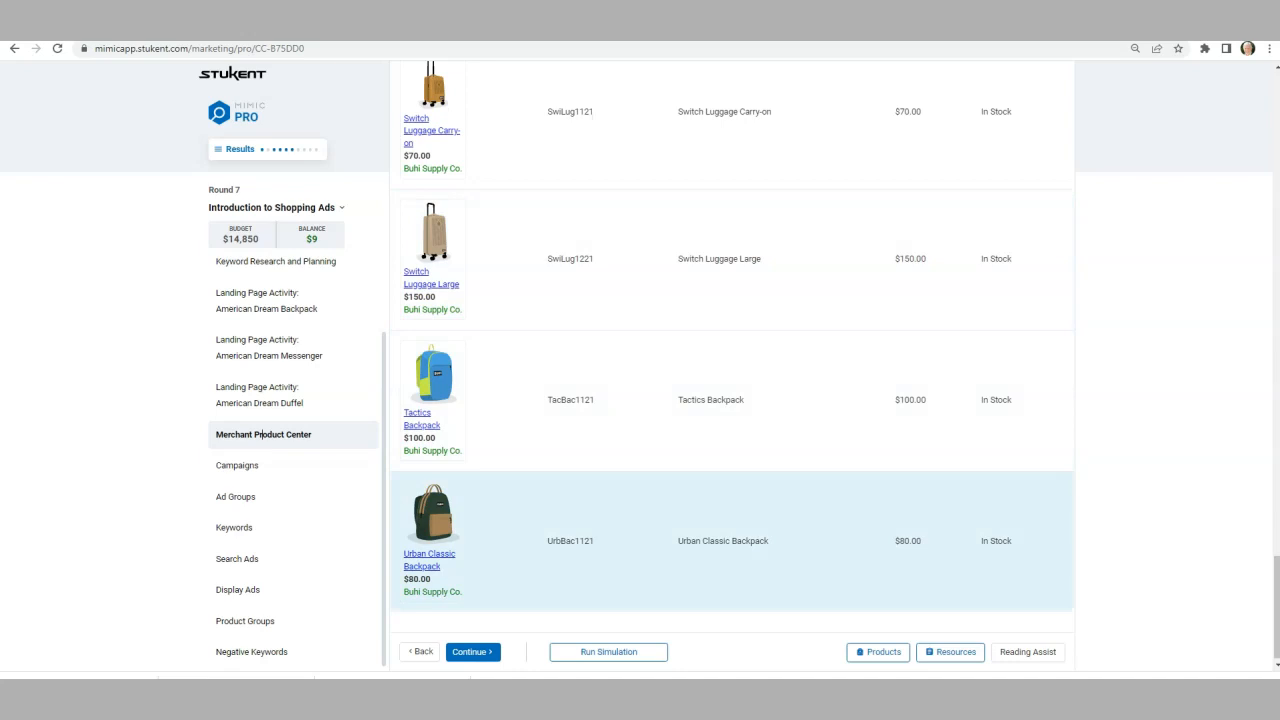
Step: Review the campaign setup page by page, from Campaigns and Ad Groups through the ads and Product Groups to Negative Keywords
{"action": "left_click", "coordinate": [473, 651]}
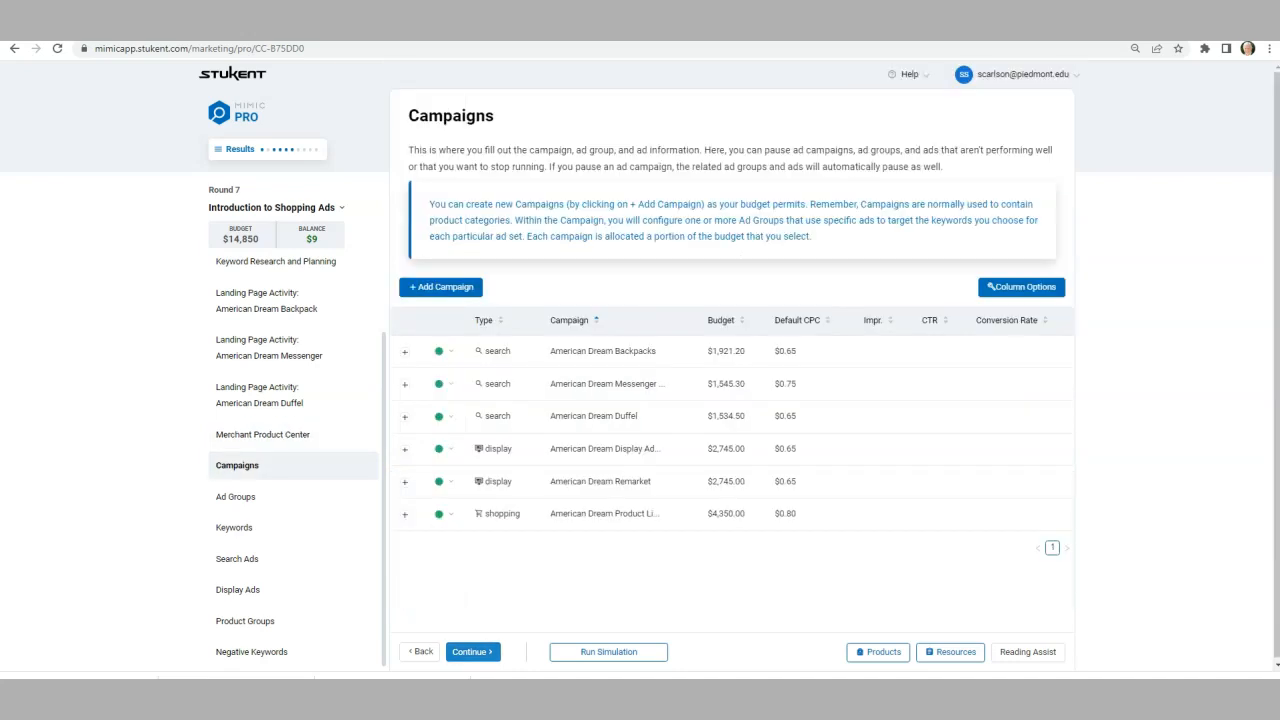
{"action": "left_click", "coordinate": [473, 651]}
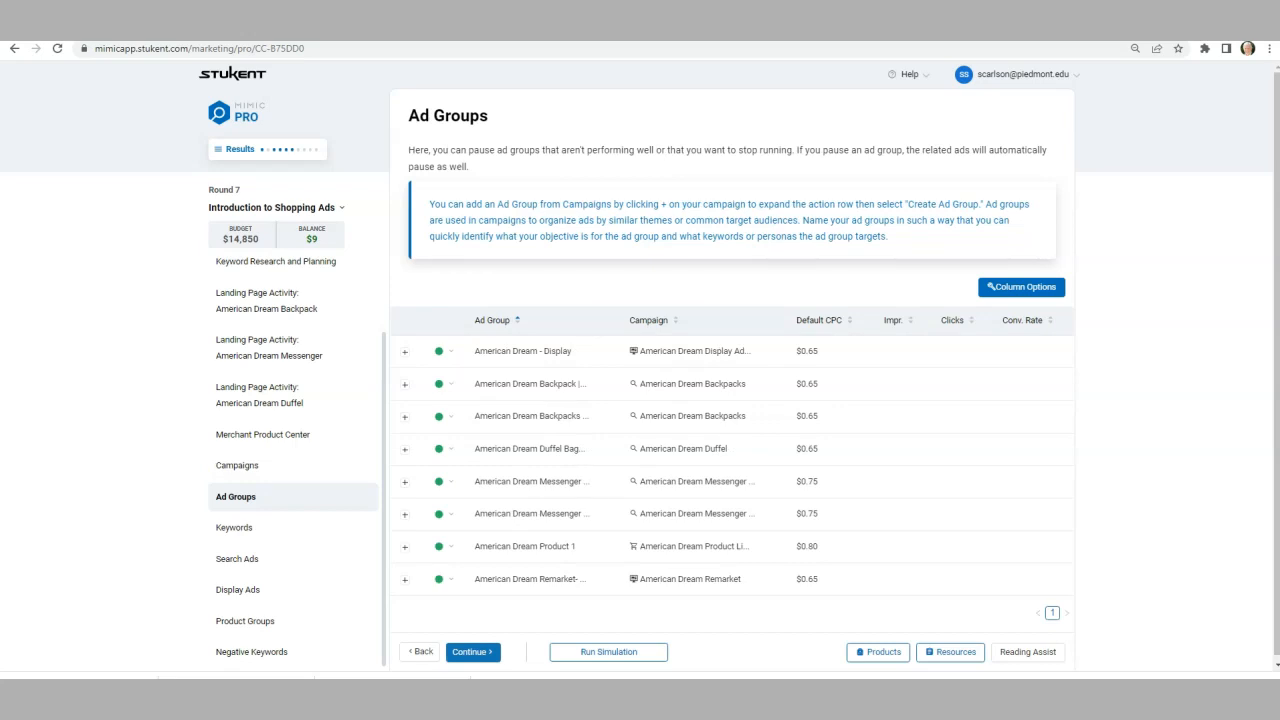
{"action": "left_click", "coordinate": [473, 651]}
{"action": "left_click", "coordinate": [473, 651]}
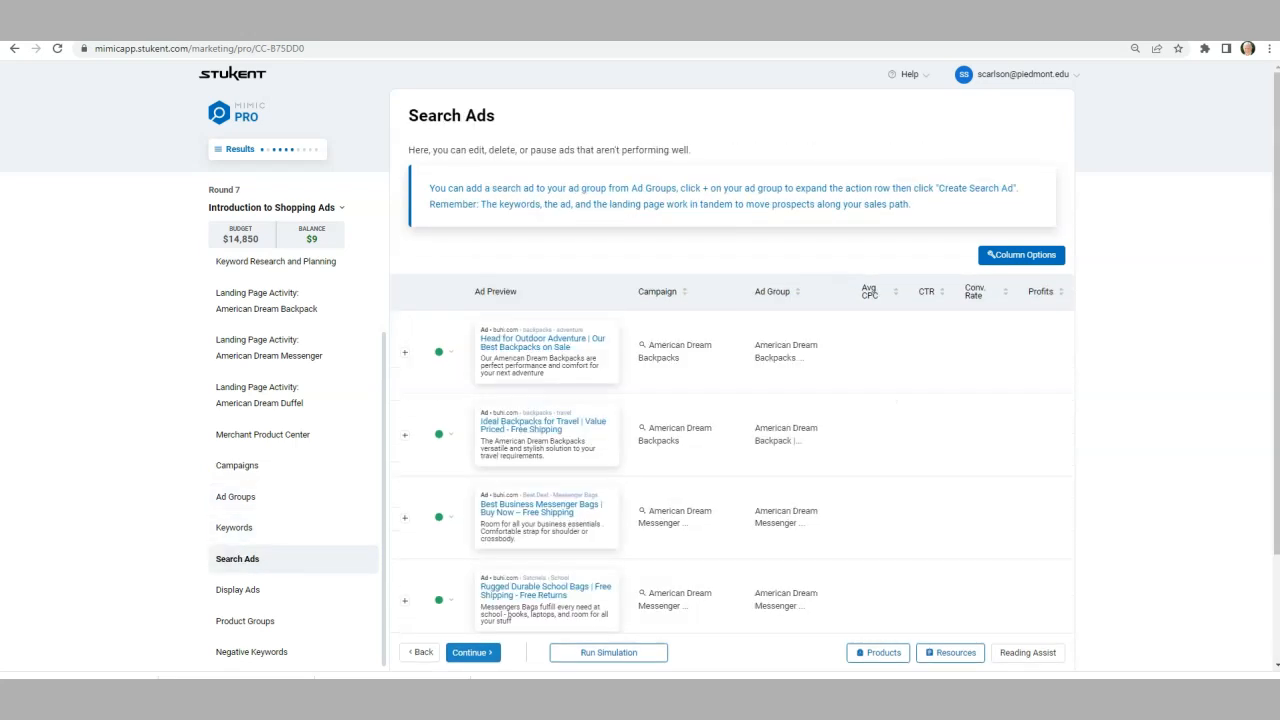
{"action": "left_click", "coordinate": [473, 651]}
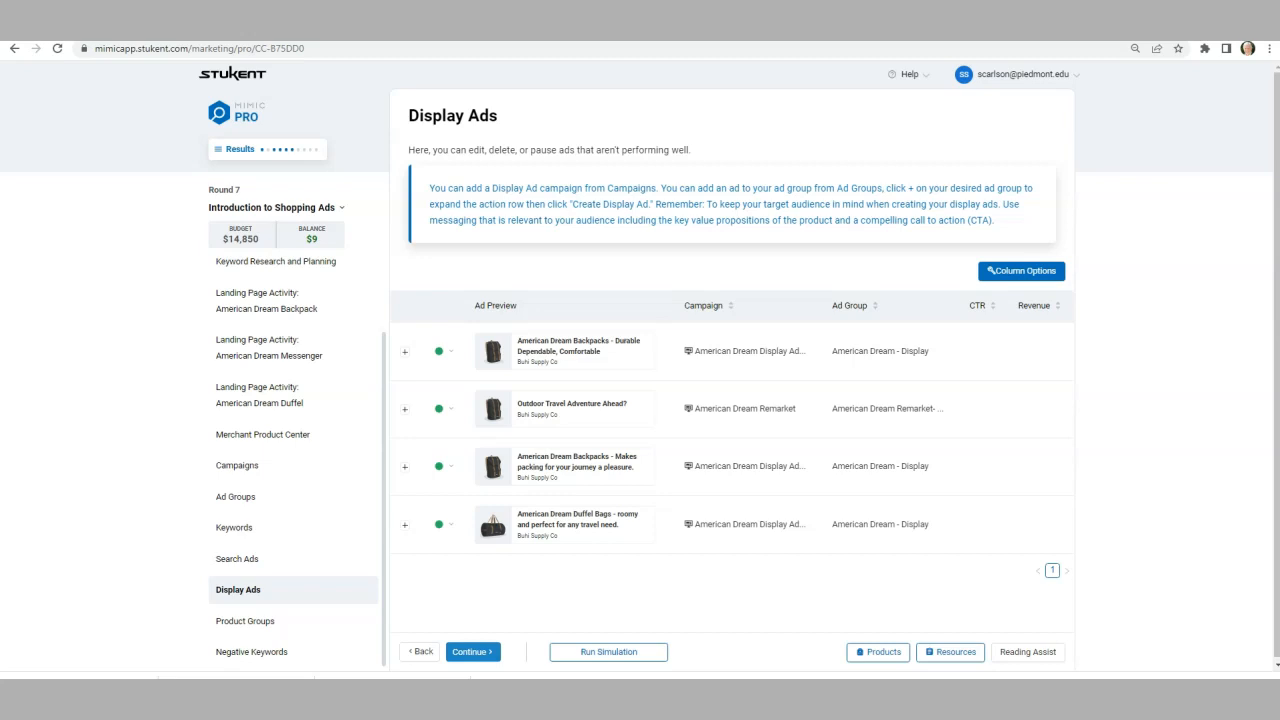
{"action": "left_click", "coordinate": [473, 651]}
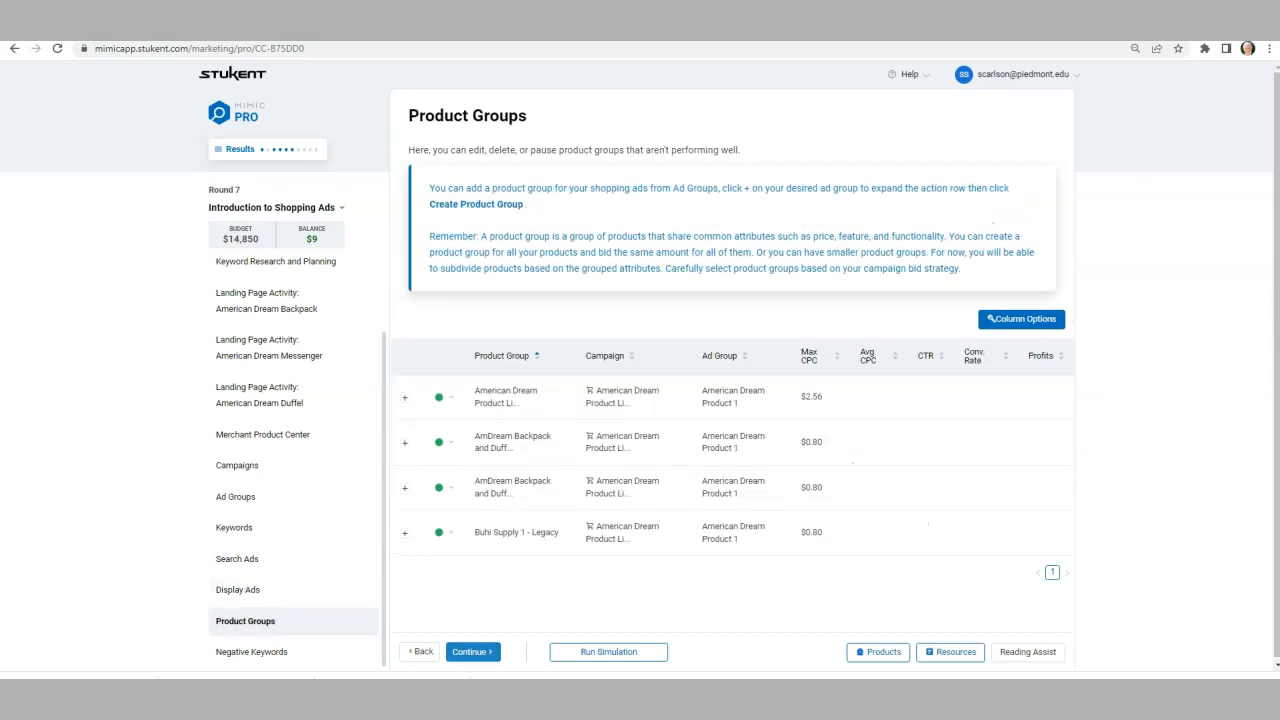
{"action": "left_click", "coordinate": [473, 651]}
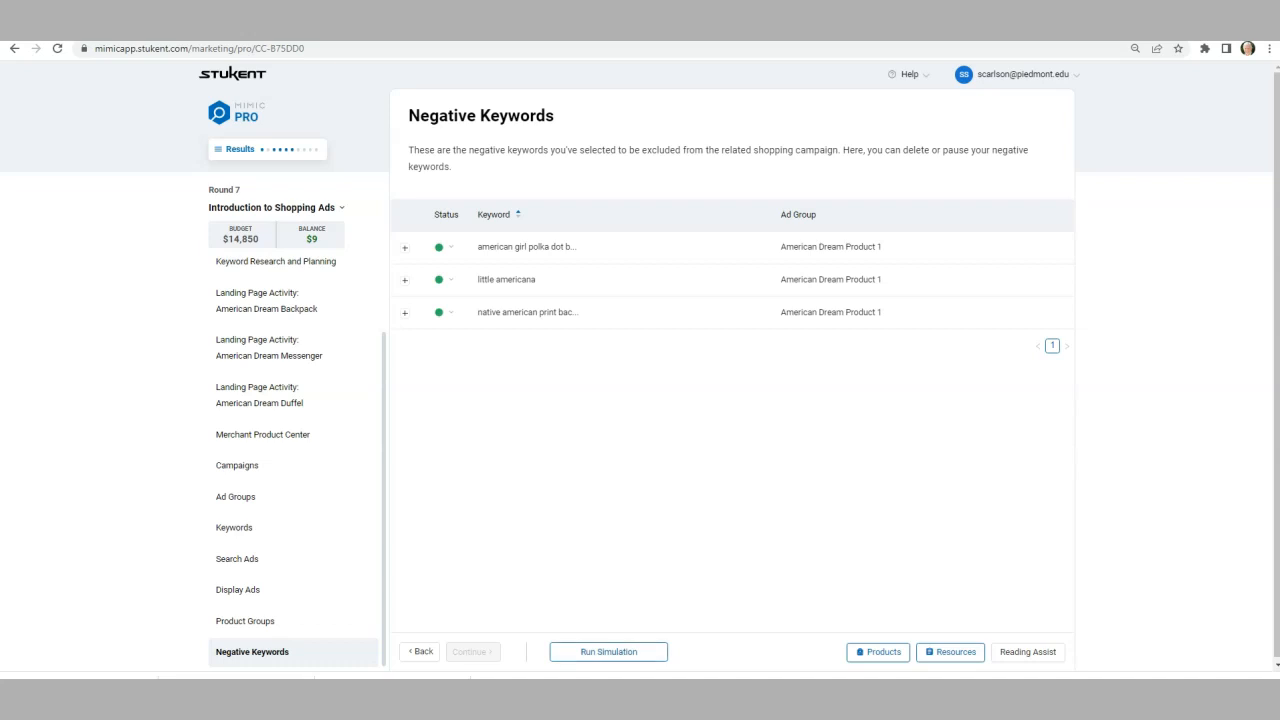
Step: Run the Round 7 simulation without allocating the remaining budget
{"action": "left_click", "coordinate": [608, 652]}
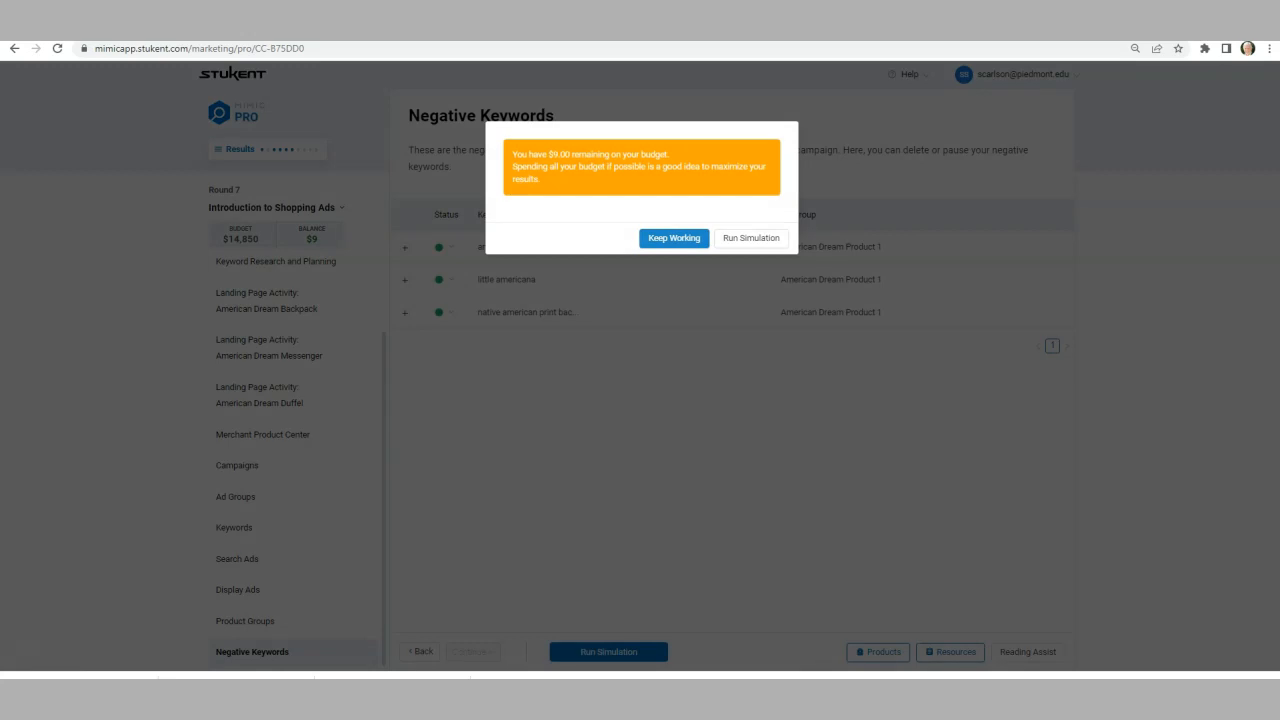
{"action": "left_click", "coordinate": [751, 238]}
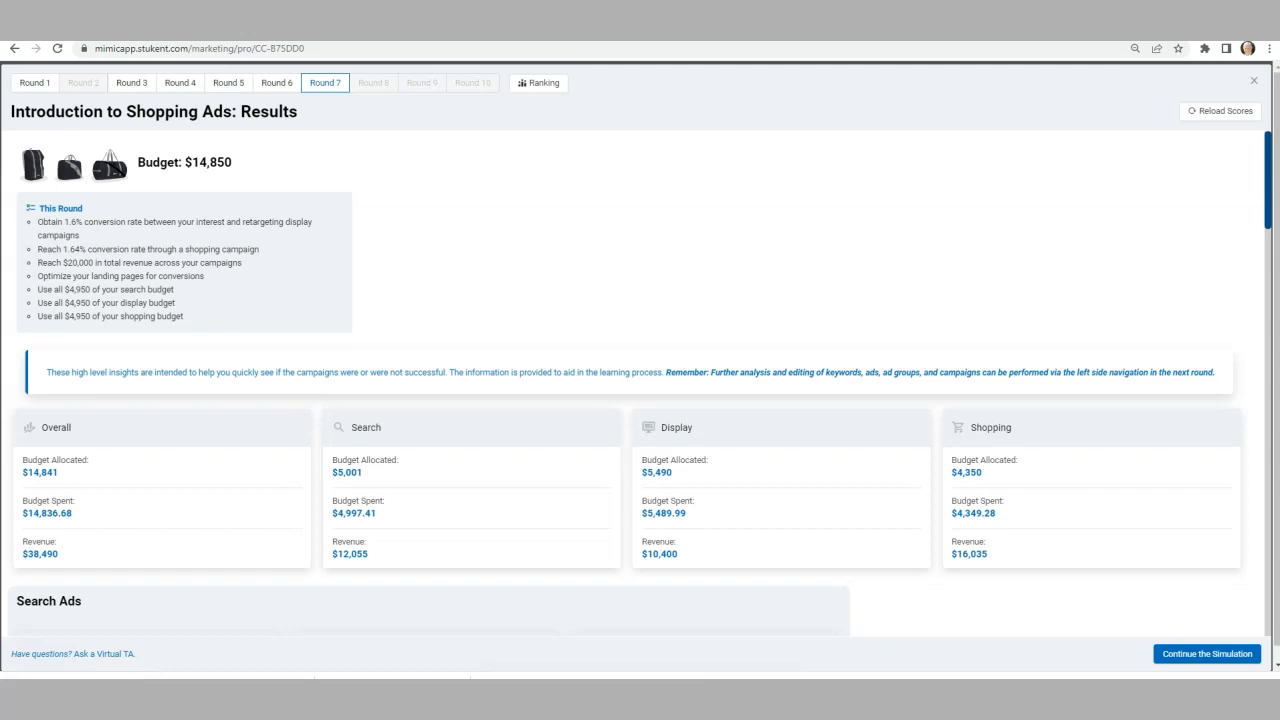
Step: Examine the Round 7 Search Ads results, including the messenger bag ad's keyword table and the search ad quality indicators
{"action": "scroll", "coordinate": [640, 365], "scroll_direction": "down", "scroll_amount": 1}
{"action": "scroll", "coordinate": [640, 370], "scroll_direction": "down", "scroll_amount": 5}
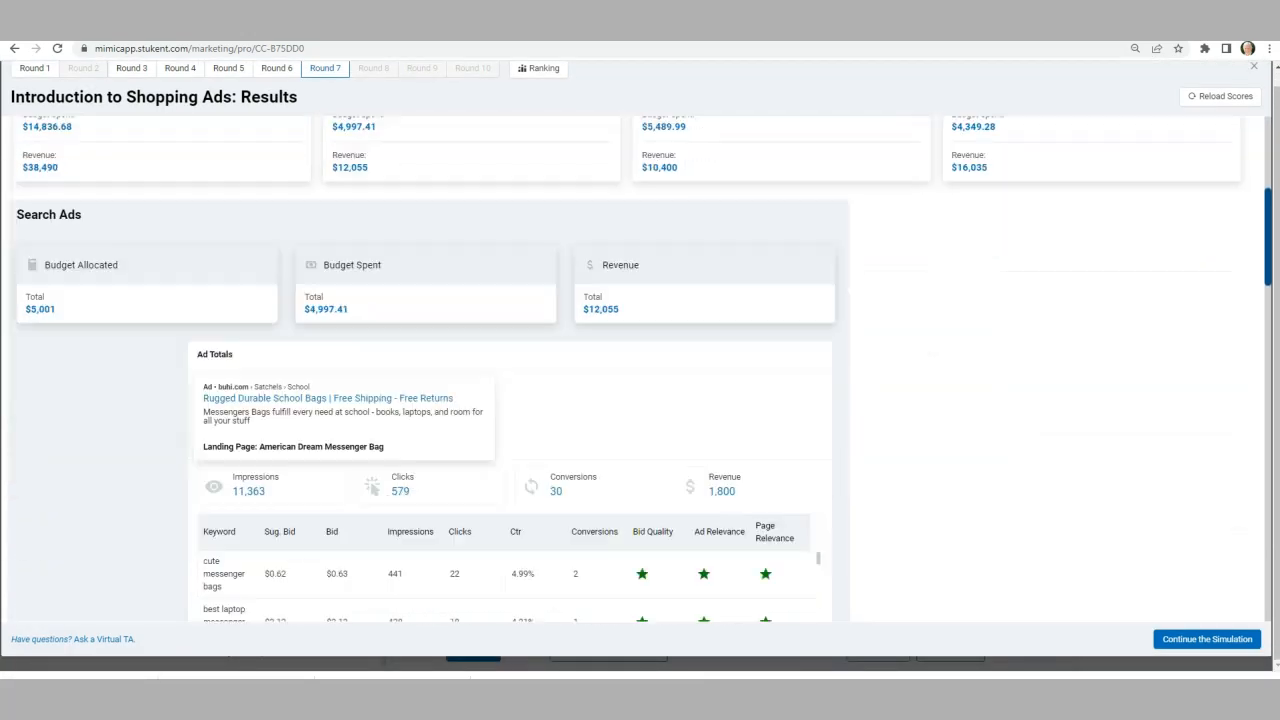
{"action": "scroll", "coordinate": [425, 370], "scroll_direction": "down", "scroll_amount": 1}
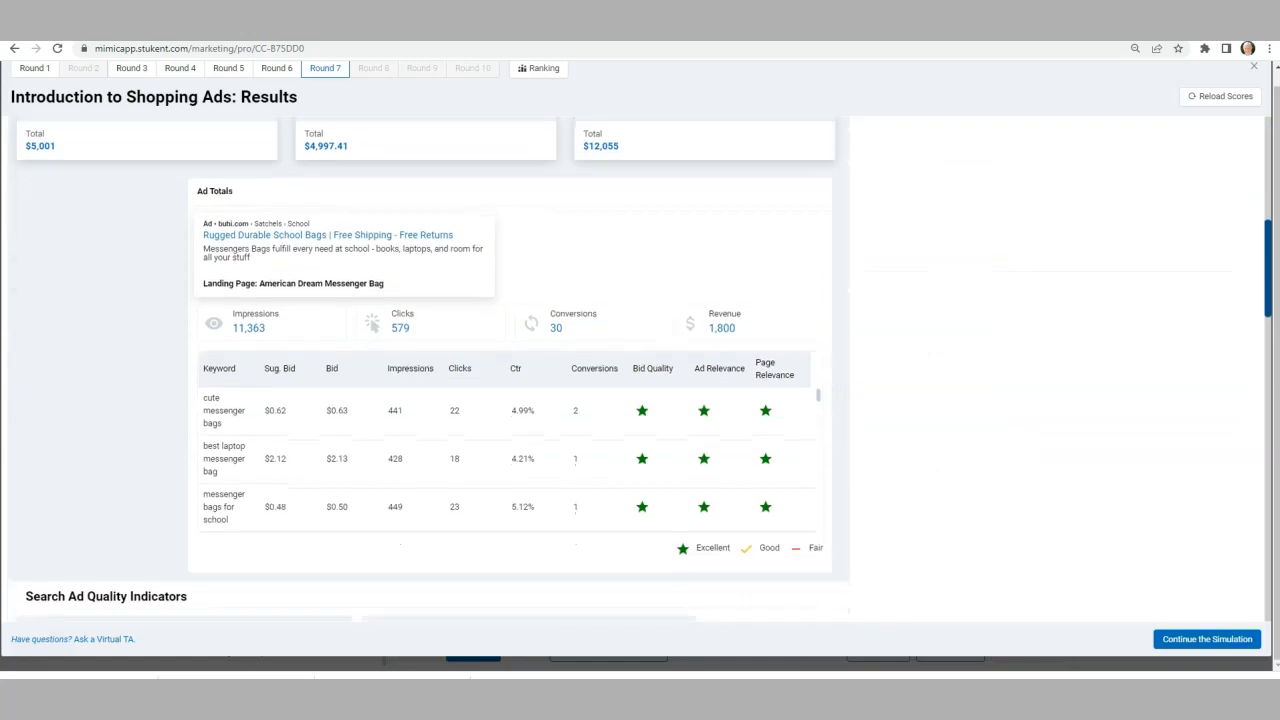
{"action": "scroll", "coordinate": [425, 370], "scroll_direction": "down", "scroll_amount": 2}
{"action": "scroll", "coordinate": [425, 370], "scroll_direction": "up", "scroll_amount": 2}
{"action": "scroll", "coordinate": [510, 460], "scroll_direction": "down", "scroll_amount": 5}
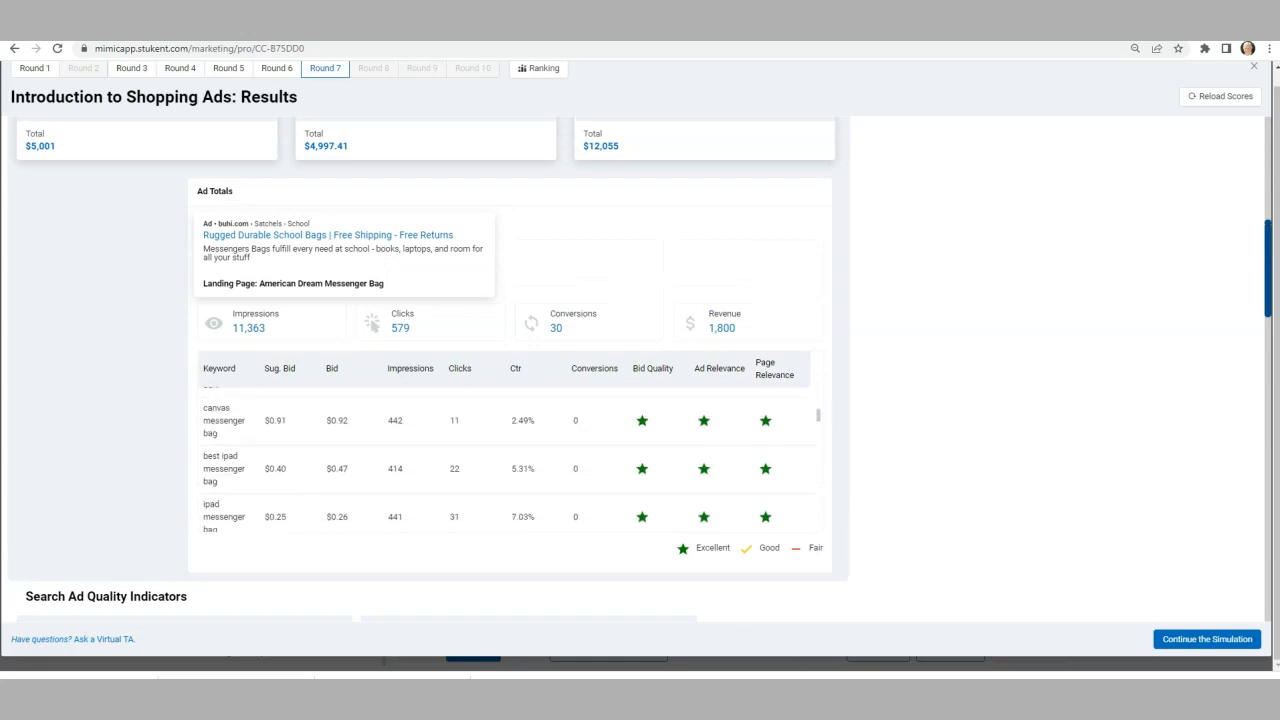
{"action": "scroll", "coordinate": [512, 459], "scroll_direction": "down", "scroll_amount": 3}
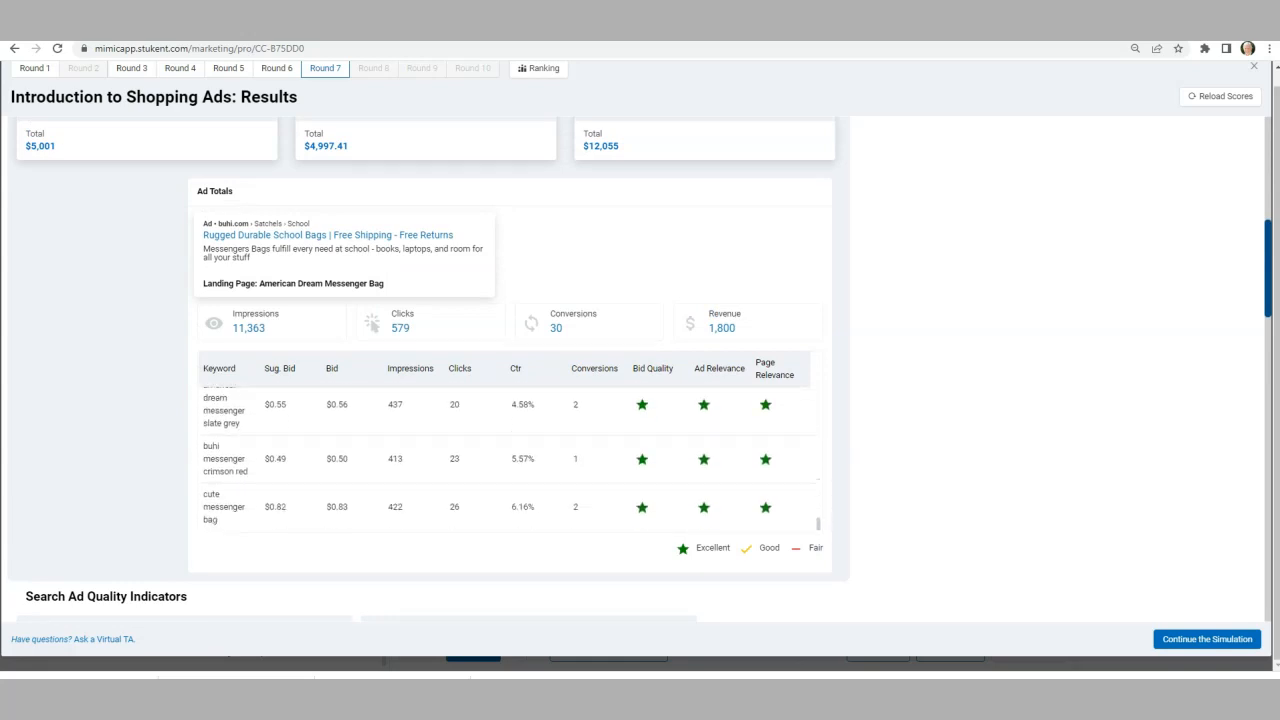
{"action": "scroll", "coordinate": [640, 369], "scroll_direction": "down", "scroll_amount": 1}
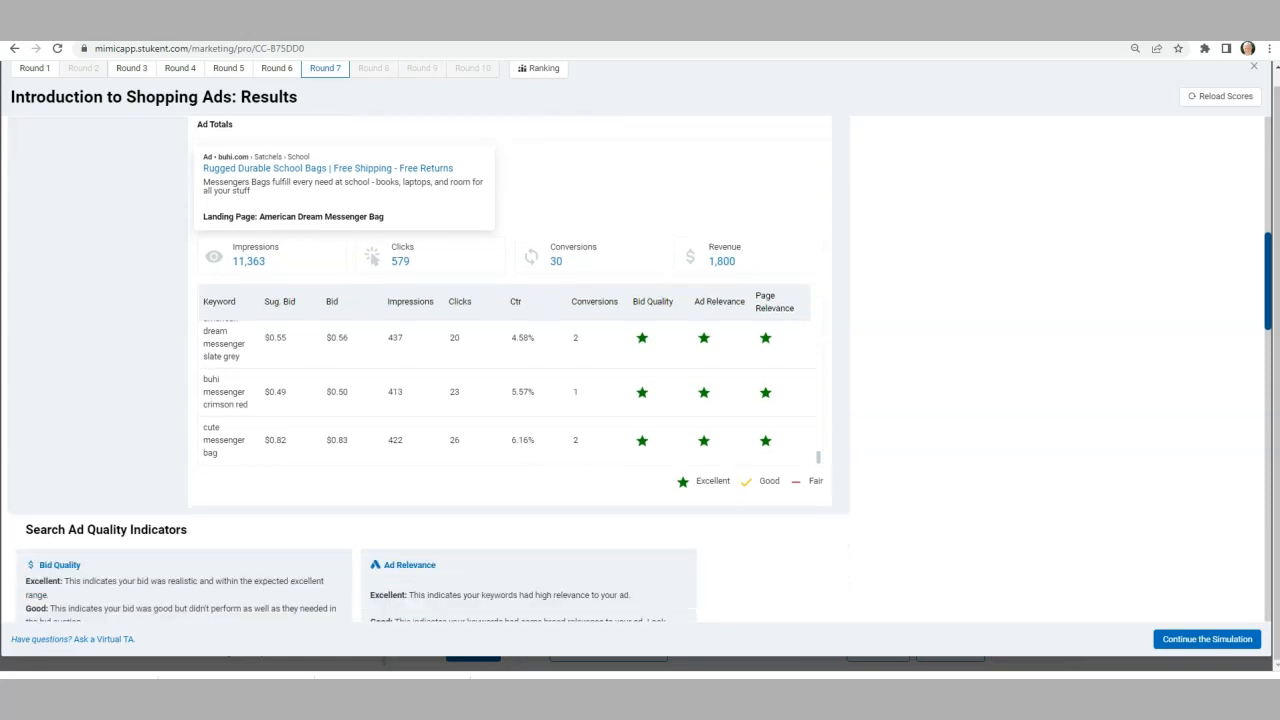
{"action": "scroll", "coordinate": [429, 370], "scroll_direction": "down", "scroll_amount": 7}
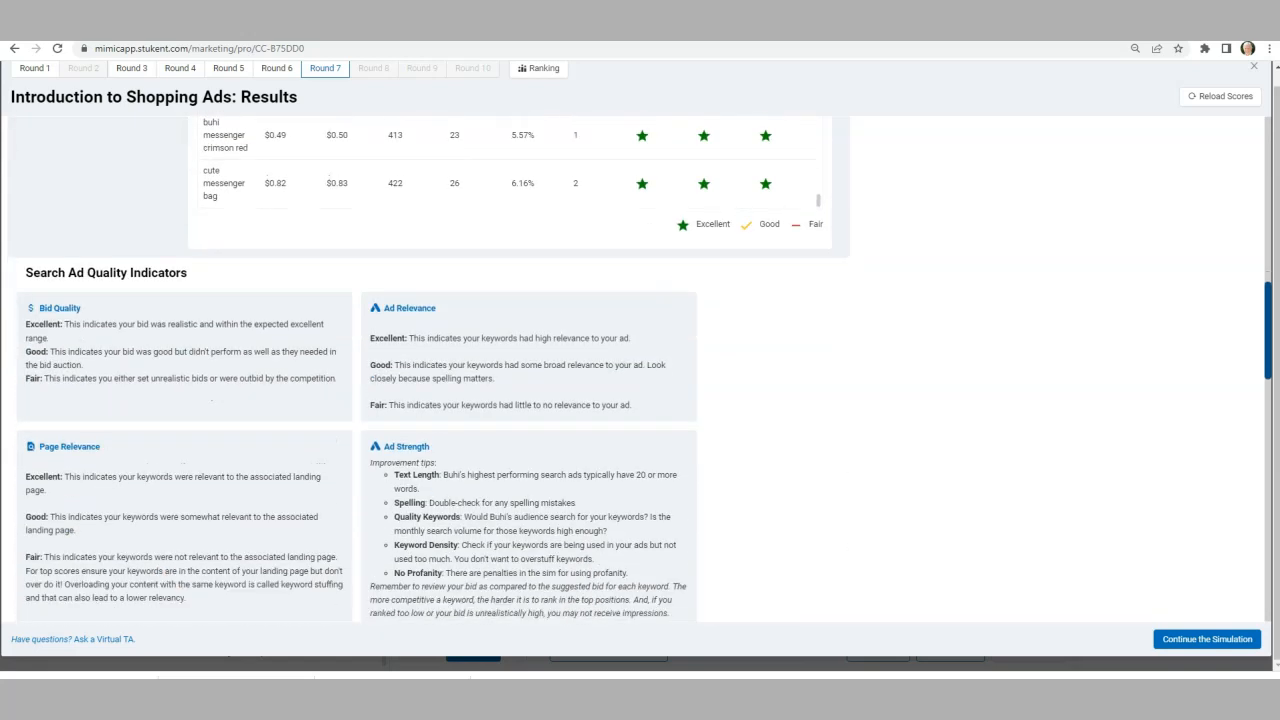
Step: Examine the Round 7 Display Ads results, comparing each ad's impressions, clicks, conversions, cost, revenue and ROAS
{"action": "scroll", "coordinate": [429, 370], "scroll_direction": "down", "scroll_amount": 4}
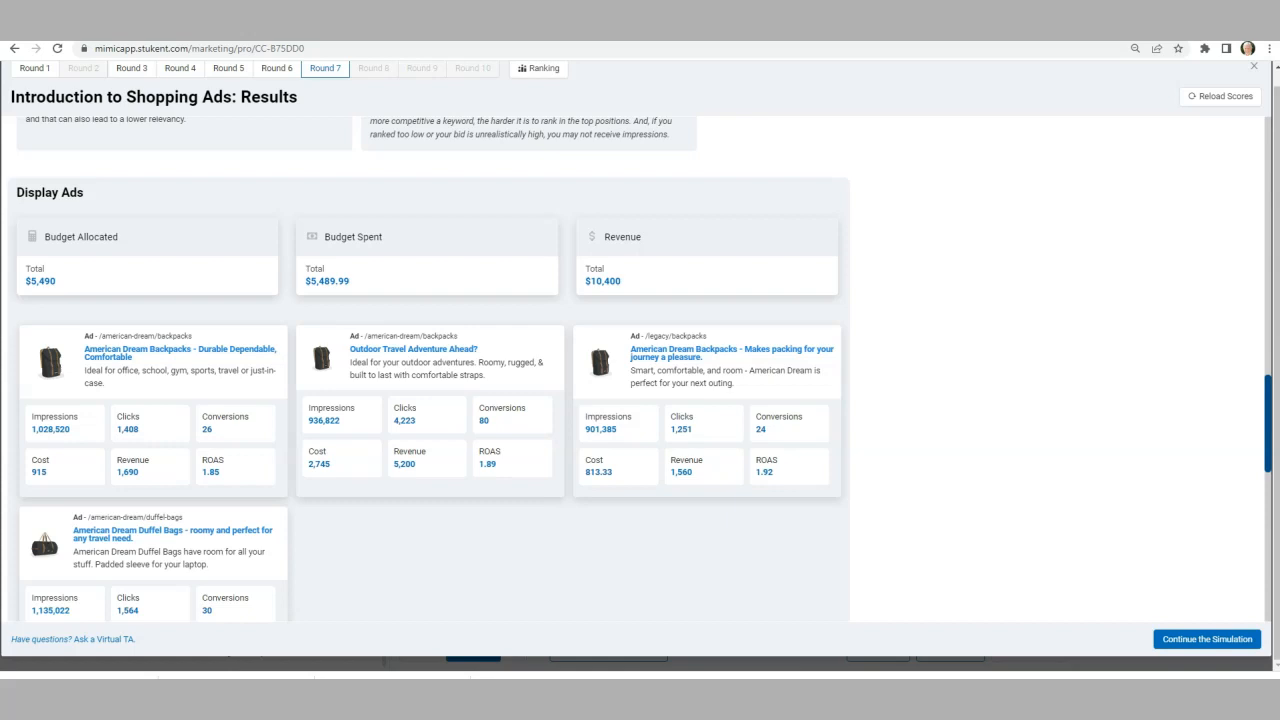
{"action": "scroll", "coordinate": [41, 520], "scroll_direction": "down", "scroll_amount": 2}
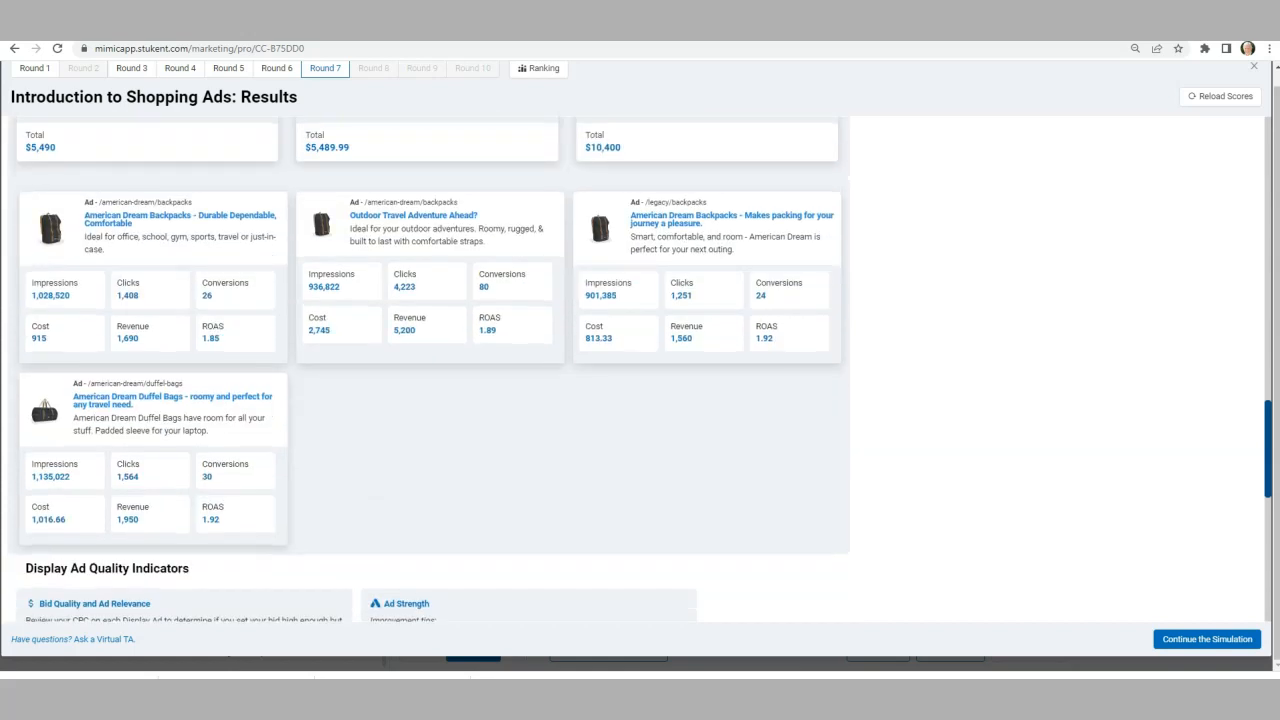
{"action": "scroll", "coordinate": [41, 520], "scroll_direction": "up", "scroll_amount": 2}
{"action": "scroll", "coordinate": [41, 519], "scroll_direction": "up", "scroll_amount": 1}
{"action": "scroll", "coordinate": [41, 320], "scroll_direction": "down", "scroll_amount": 3}
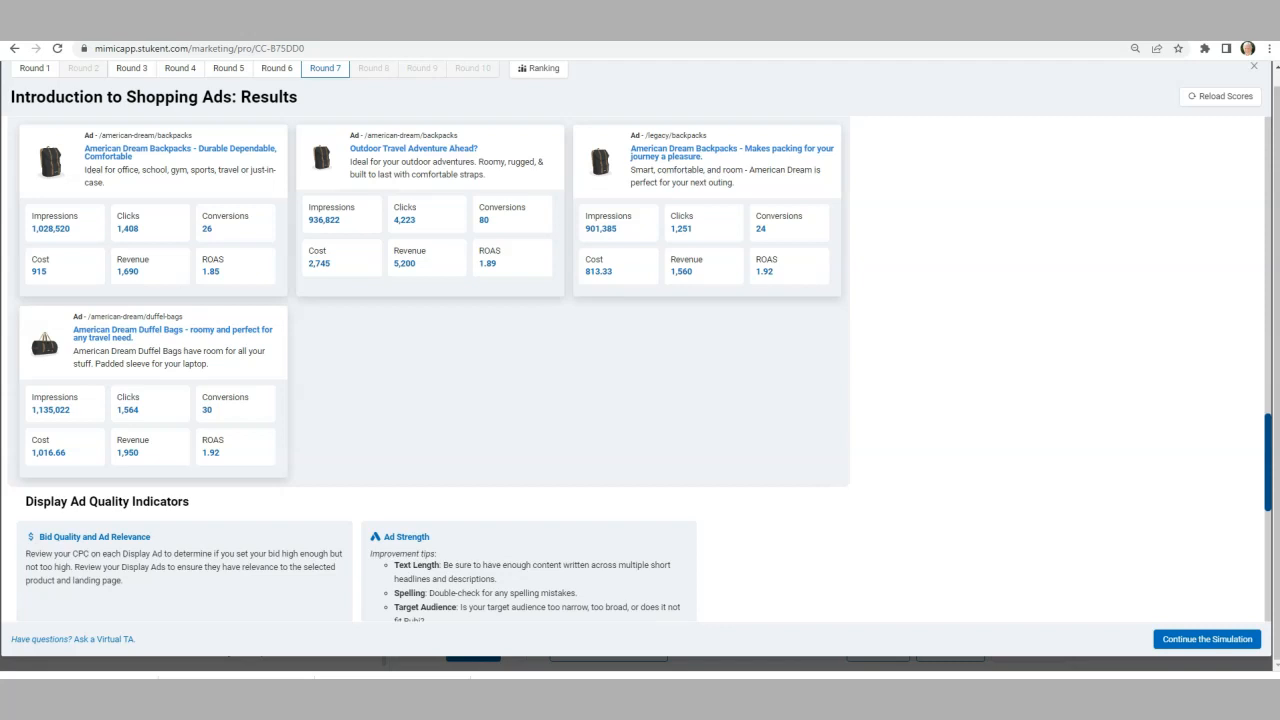
{"action": "scroll", "coordinate": [41, 319], "scroll_direction": "up", "scroll_amount": 3}
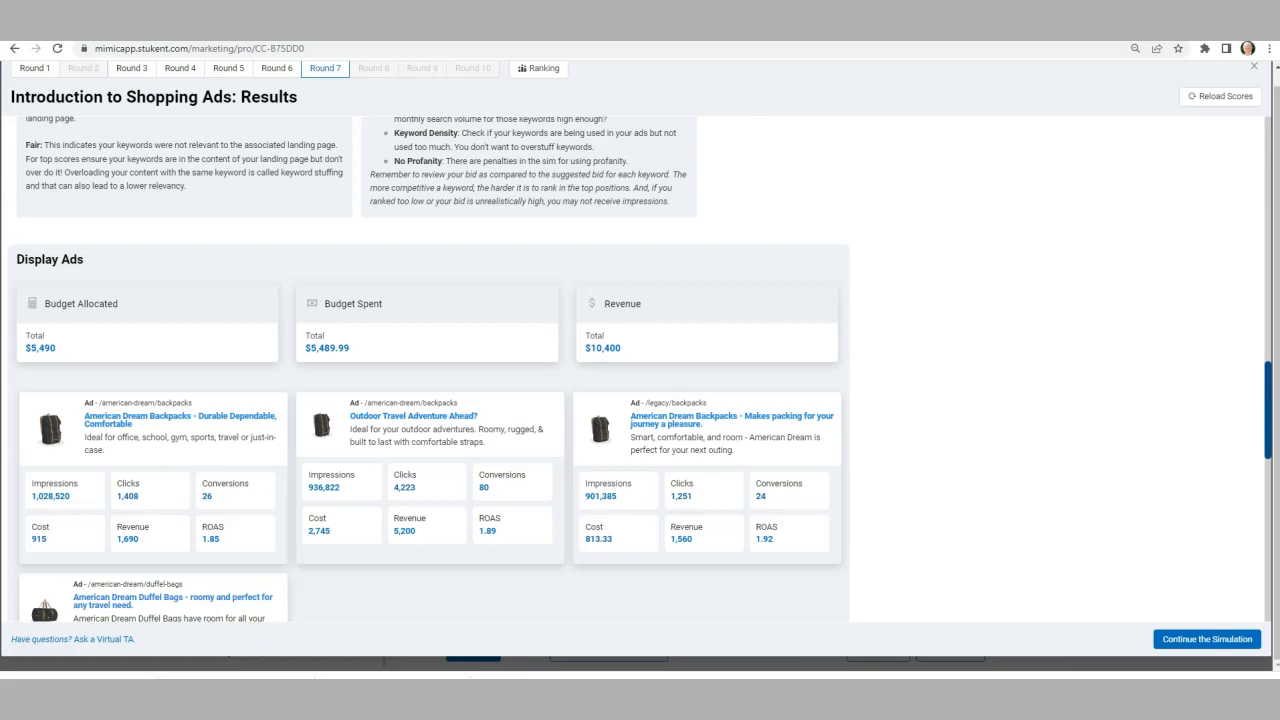
Step: Examine the duffel bag display ad, the display ad quality indicators, and the Round 7 Shopping Ads totals, keyword table and quality indicators
{"action": "scroll", "coordinate": [428, 370], "scroll_direction": "up", "scroll_amount": 2}
{"action": "scroll", "coordinate": [428, 370], "scroll_direction": "down", "scroll_amount": 6}
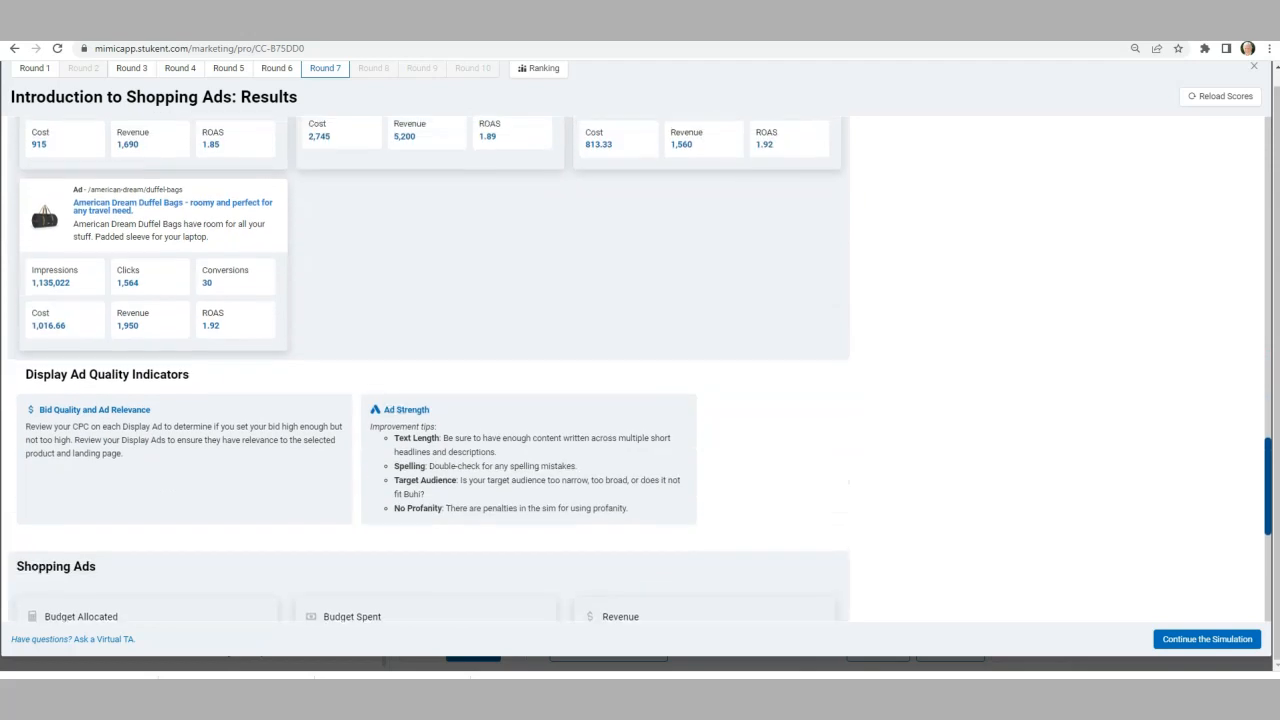
{"action": "scroll", "coordinate": [41, 185], "scroll_direction": "down", "scroll_amount": 3}
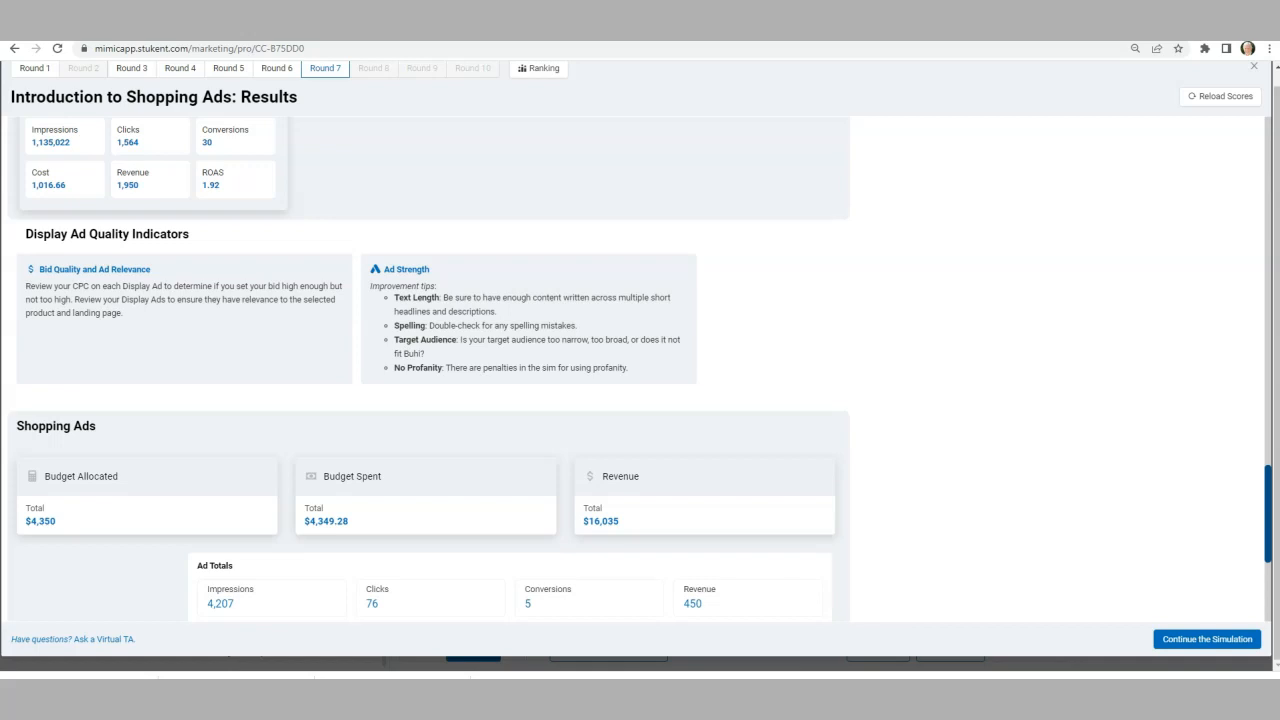
{"action": "scroll", "coordinate": [640, 369], "scroll_direction": "down", "scroll_amount": 3}
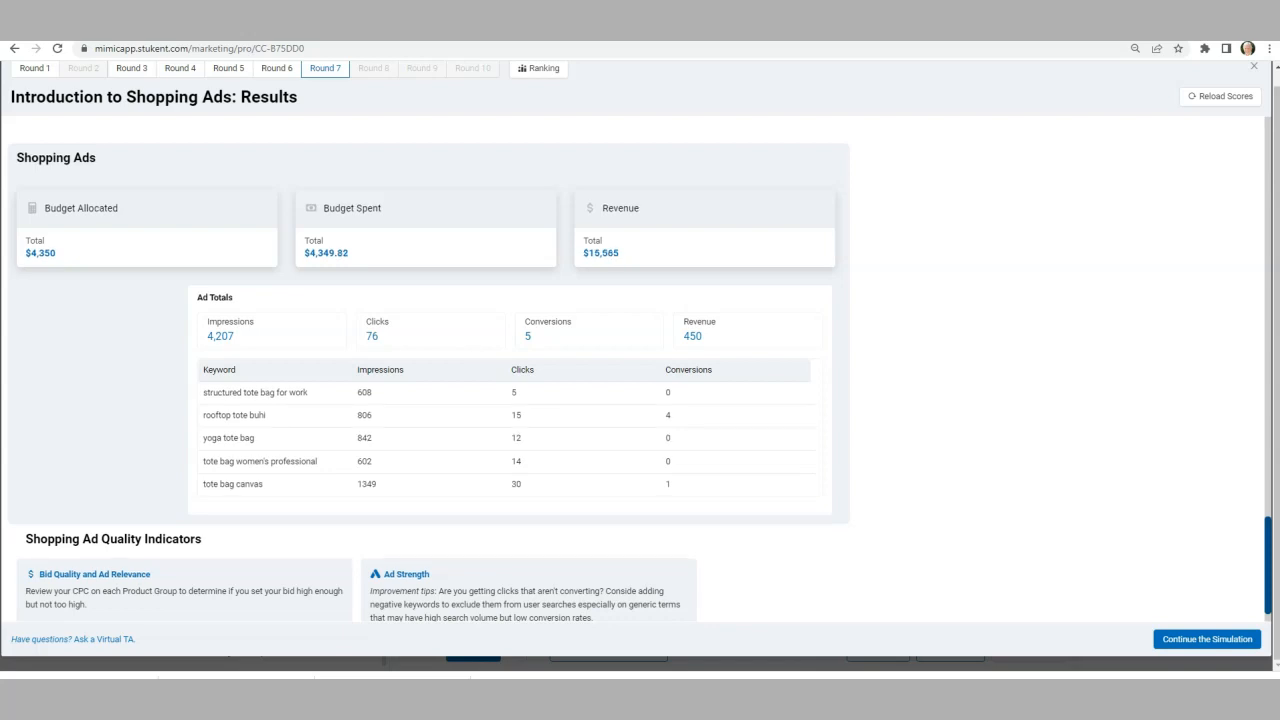
{"action": "scroll", "coordinate": [500, 400], "scroll_direction": "down", "scroll_amount": 1}
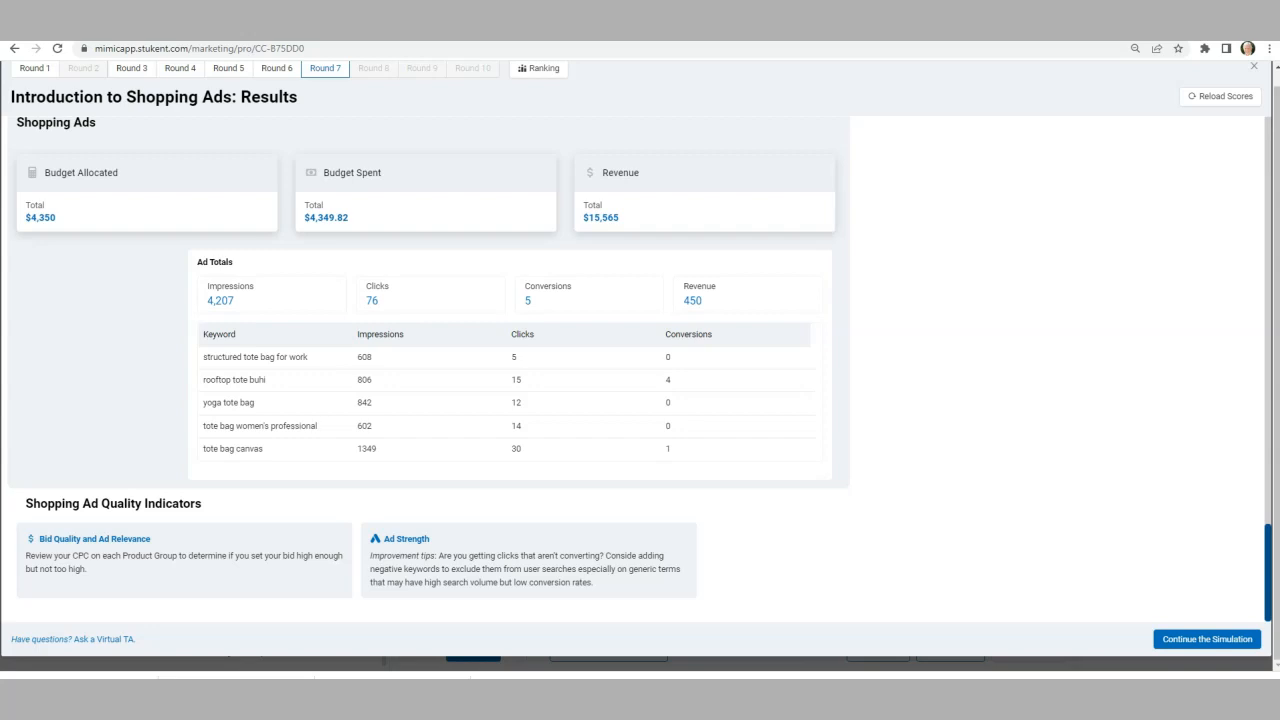
Step: Review the Round 7 goals and the overall, search, display and shopping summaries, and continue the simulation to Round 8
{"action": "scroll", "coordinate": [640, 370], "scroll_direction": "up", "scroll_amount": 20}
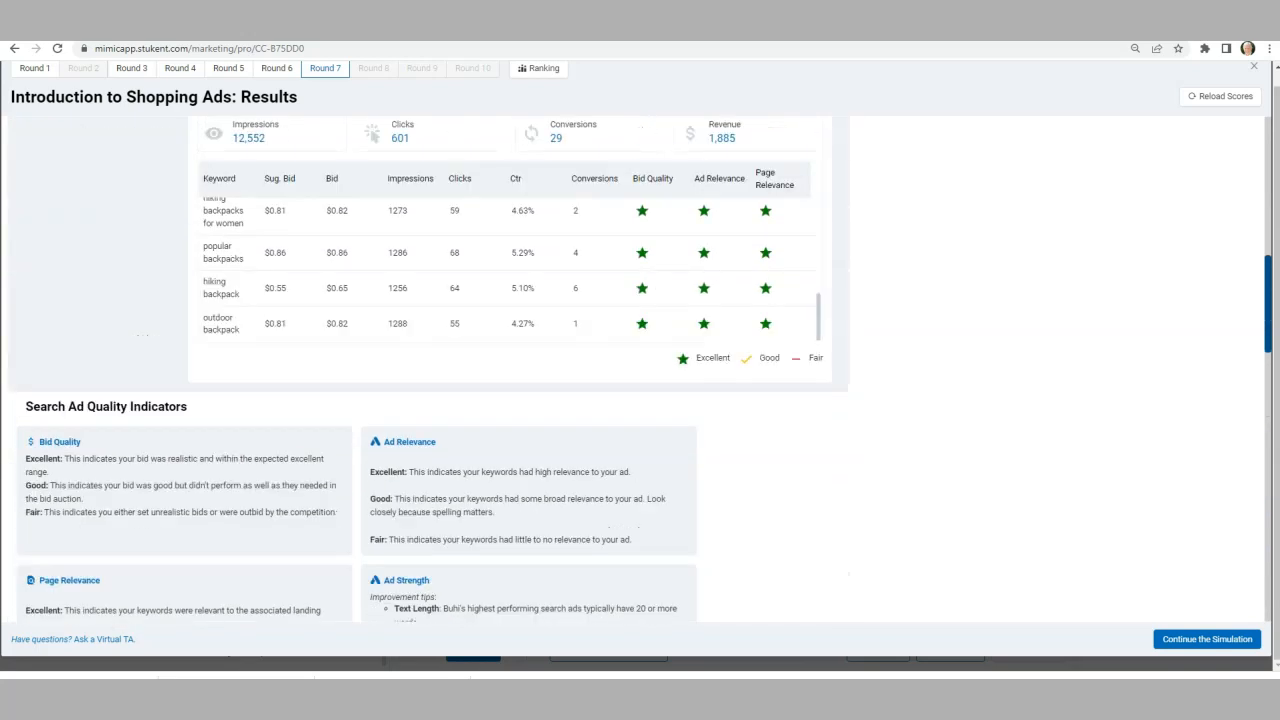
{"action": "scroll", "coordinate": [640, 370], "scroll_direction": "up", "scroll_amount": 15}
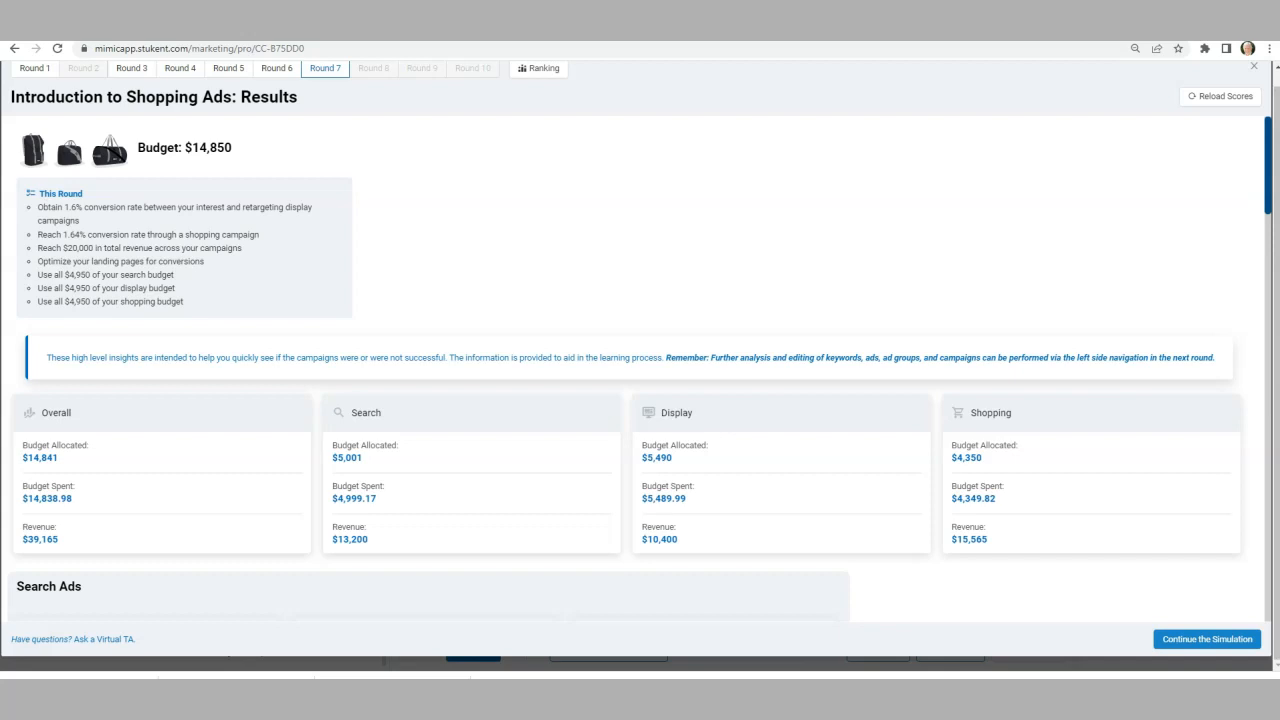
{"action": "left_click", "coordinate": [1207, 639]}
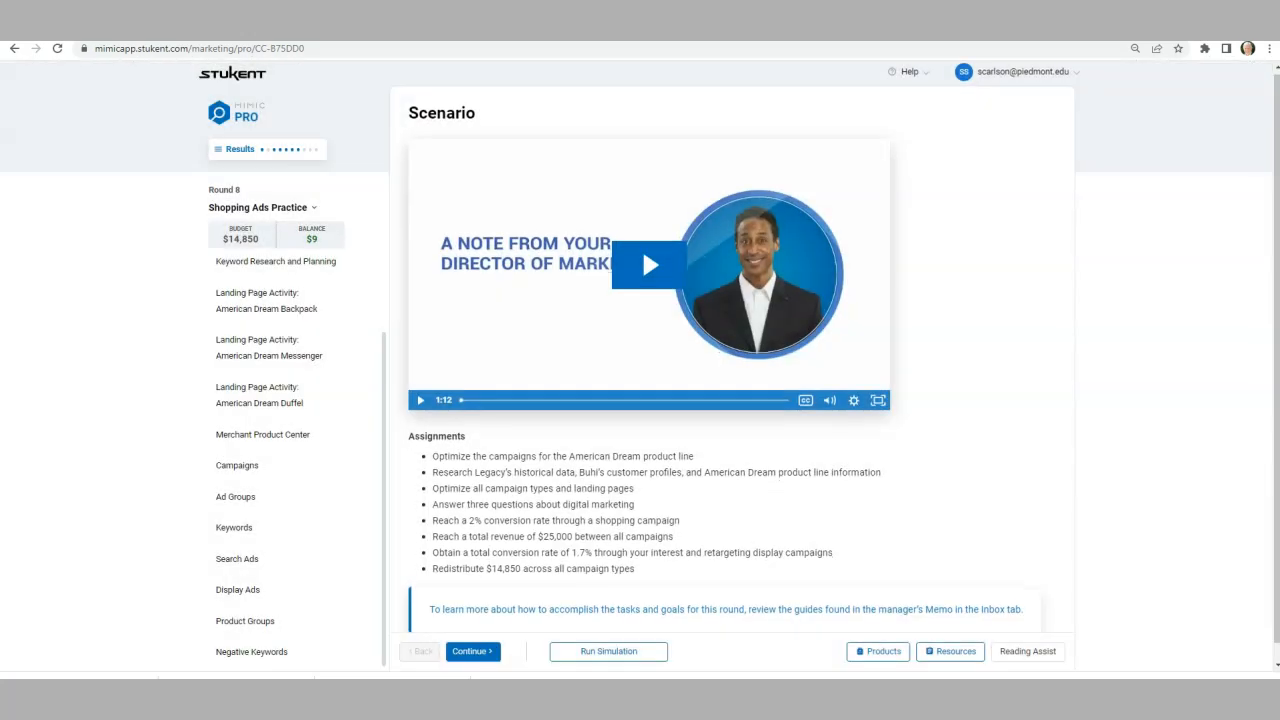